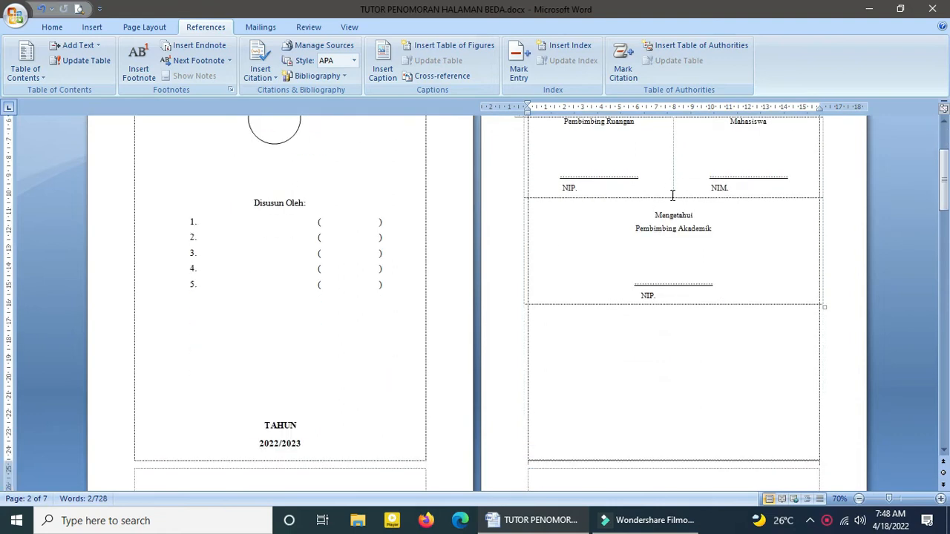
Step: Review the document's pages from the approval sheet through DAFTAR ISI and BAB I to DAFTAR PUSTAKA, including the page footers
scroll(632, 312, down, 7)
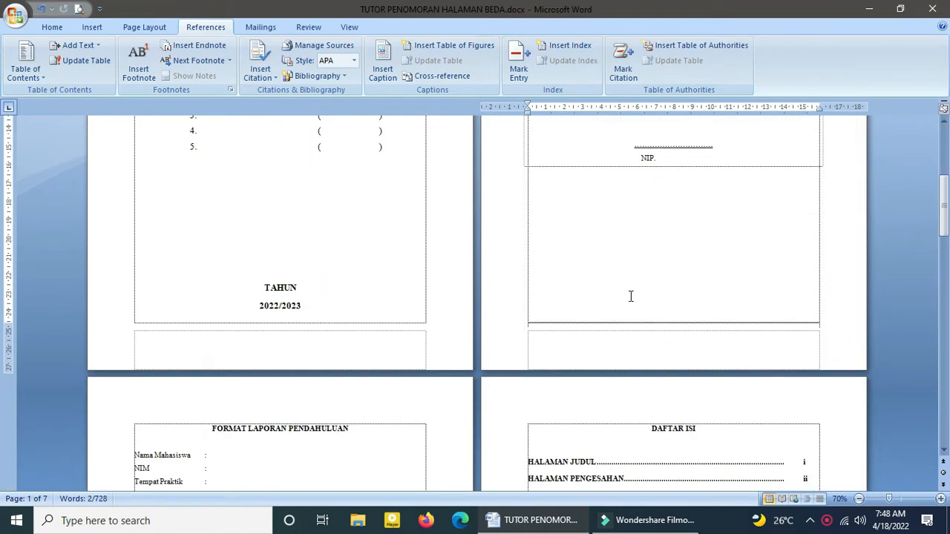
click(272, 273)
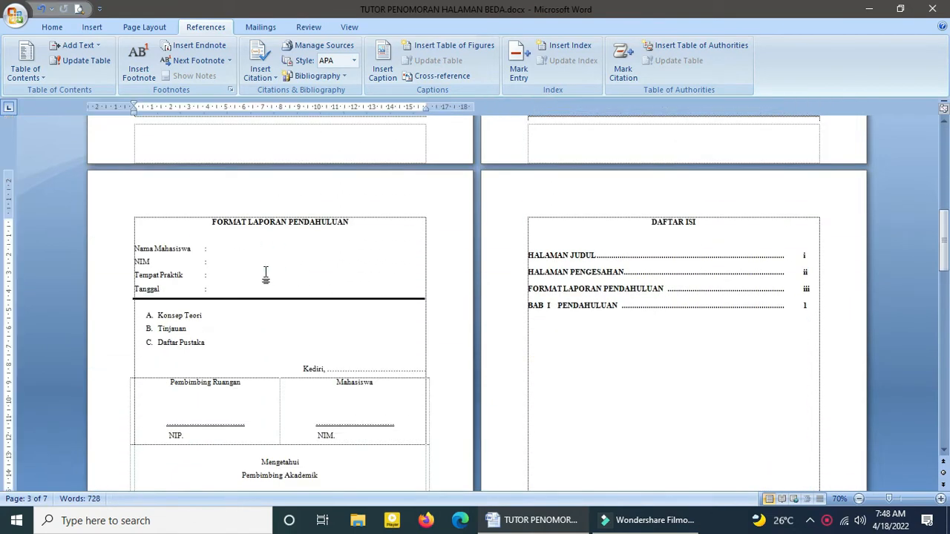
click(758, 233)
scroll(643, 245, down, 1)
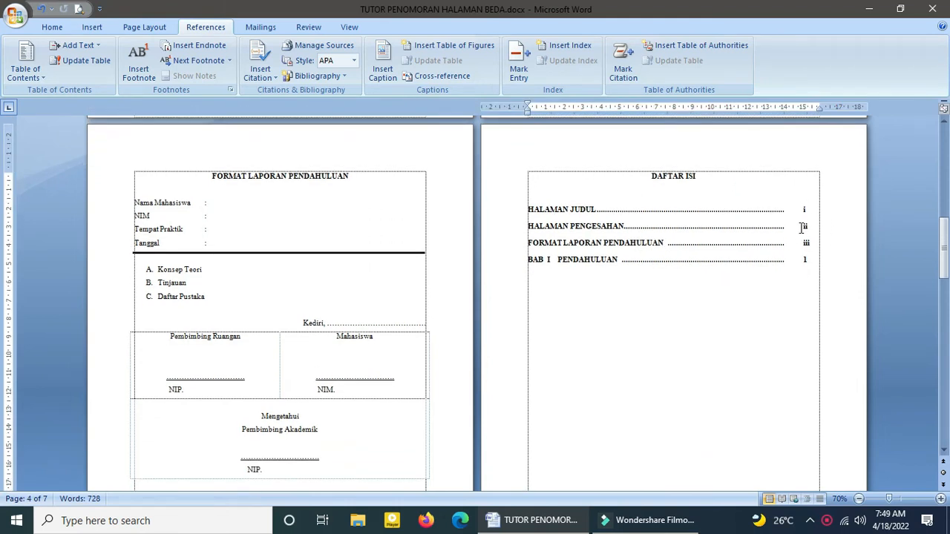
scroll(679, 241, down, 13)
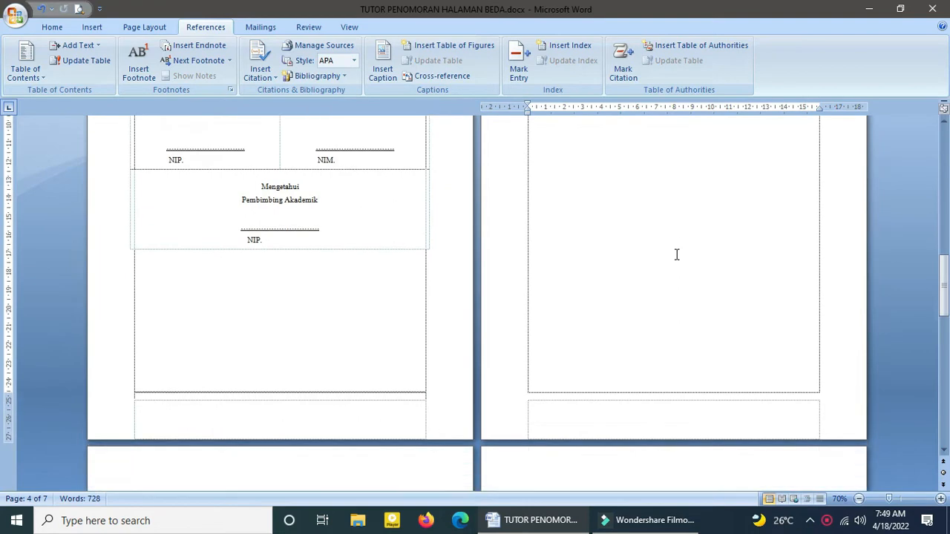
scroll(350, 239, down, 9)
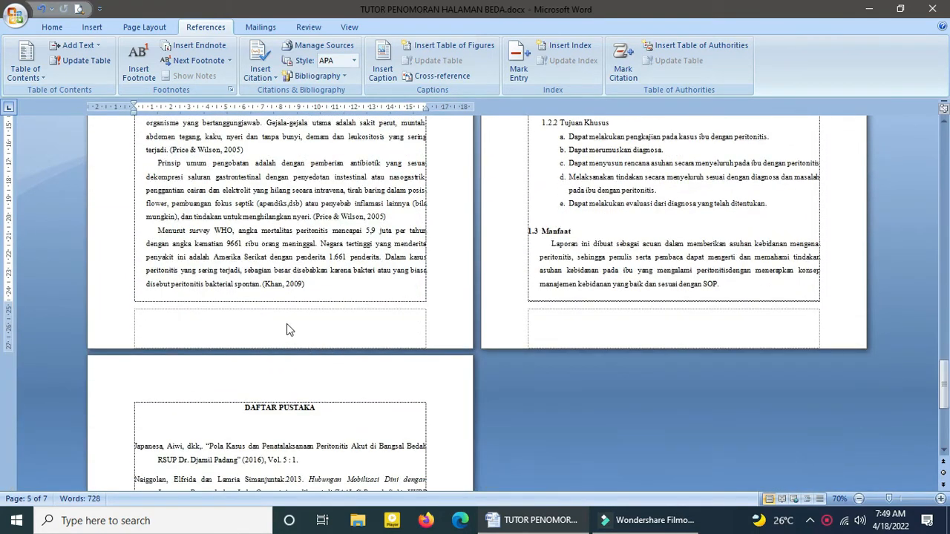
scroll(271, 337, up, 10)
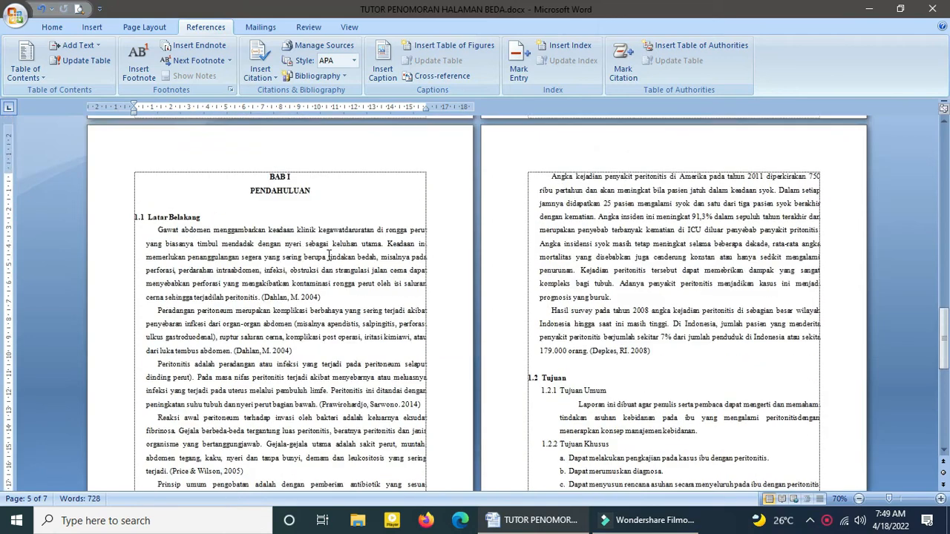
click(562, 294)
scroll(809, 267, up, 1)
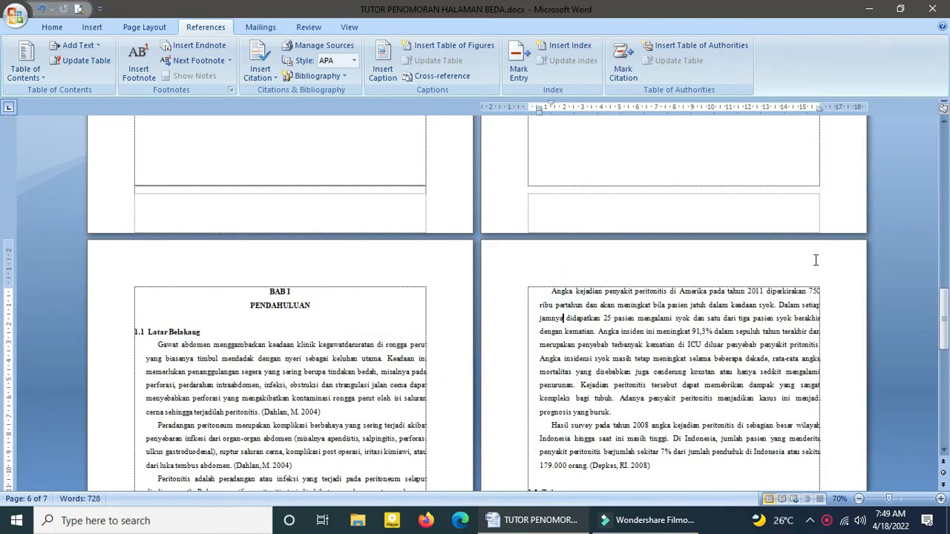
scroll(368, 326, down, 10)
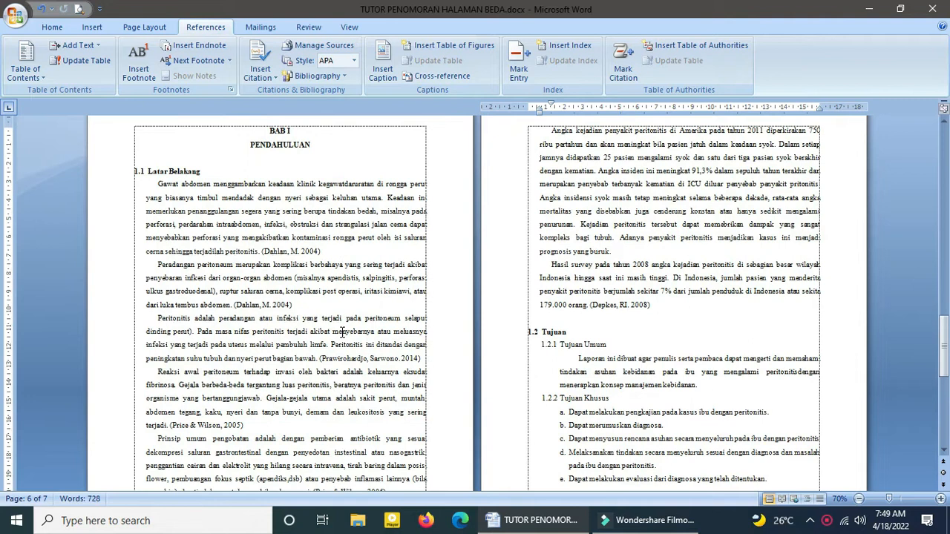
scroll(344, 339, down, 5)
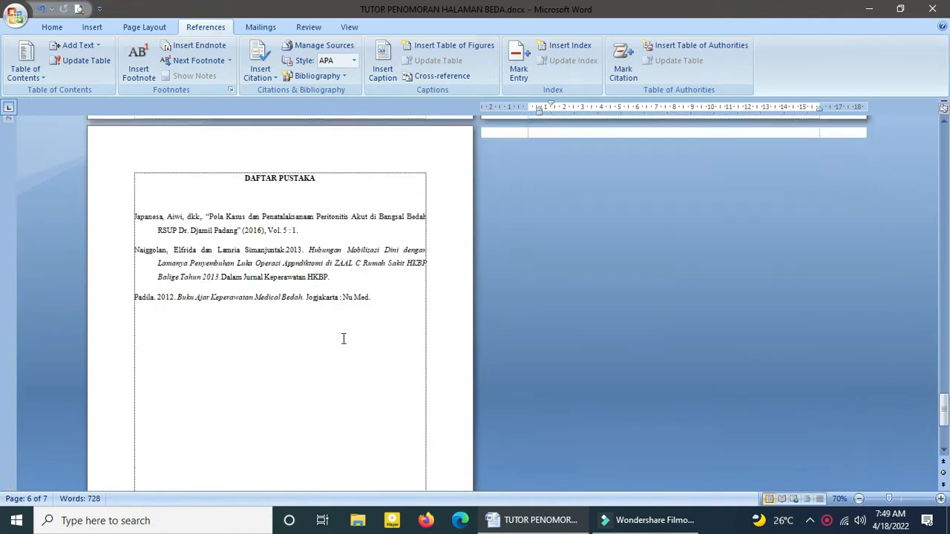
click(299, 206)
scroll(286, 292, down, 5)
scroll(285, 325, down, 1)
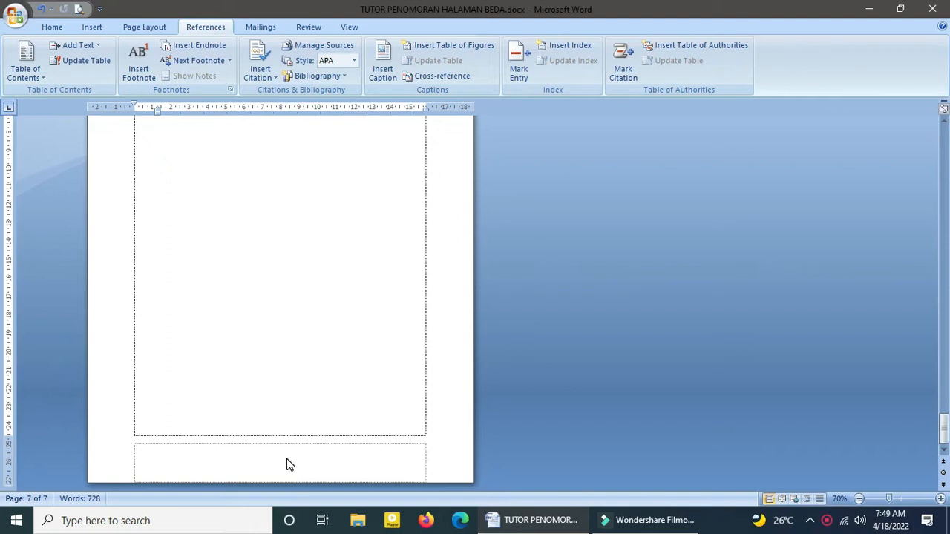
scroll(418, 367, up, 5)
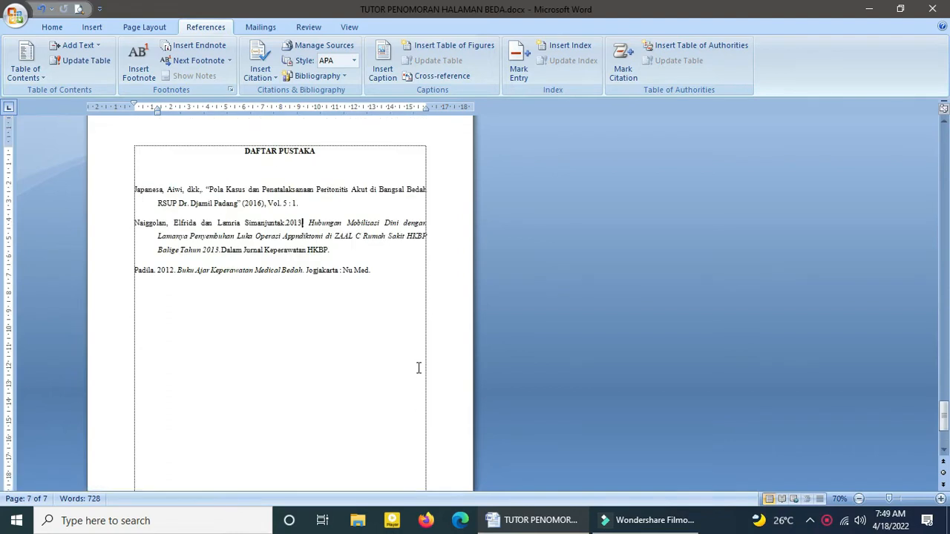
scroll(418, 367, up, 1)
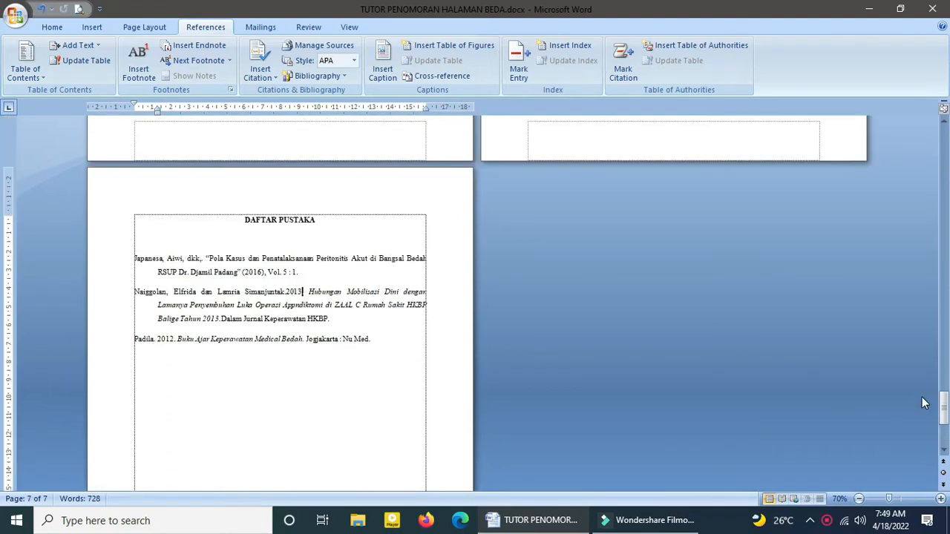
drag(946, 368, 944, 104)
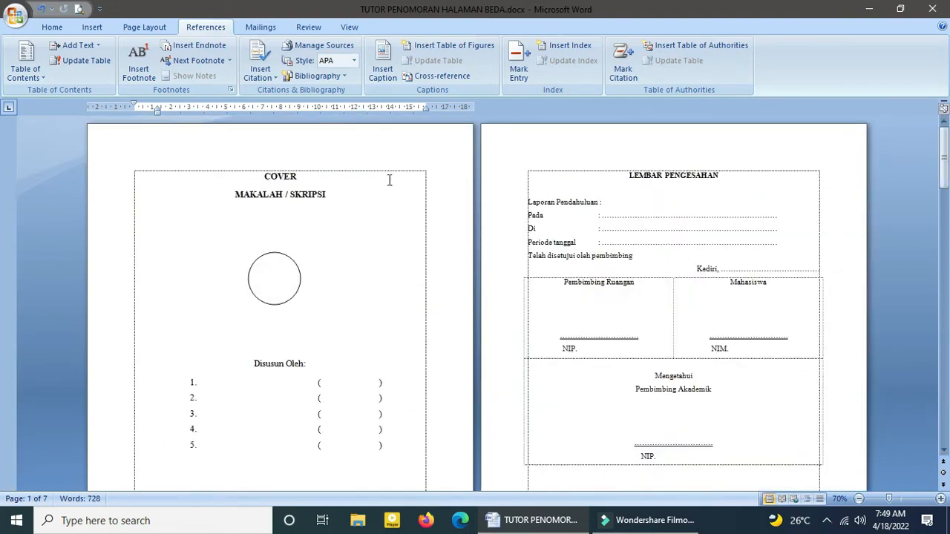
Step: Insert a Next Page section break directly before the LEMBAR PENGESAHAN heading
click(626, 180)
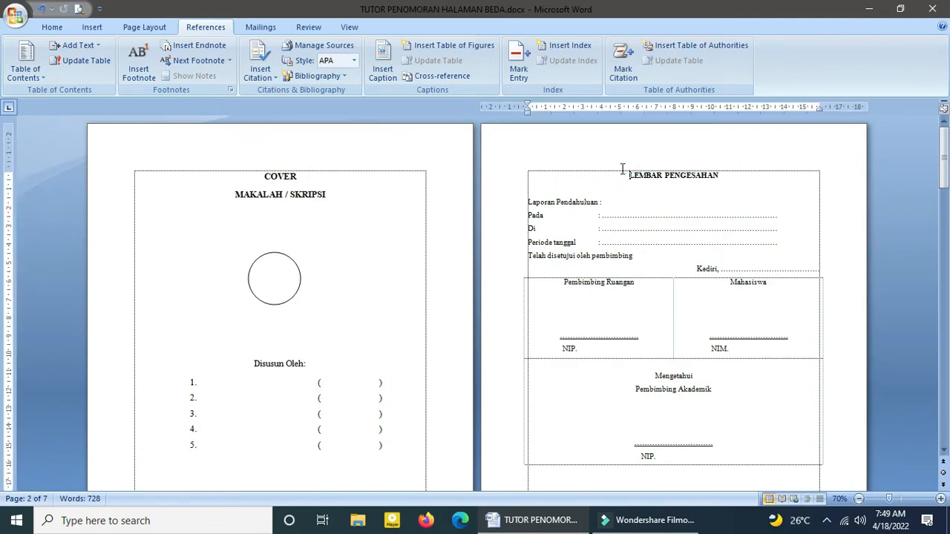
click(155, 28)
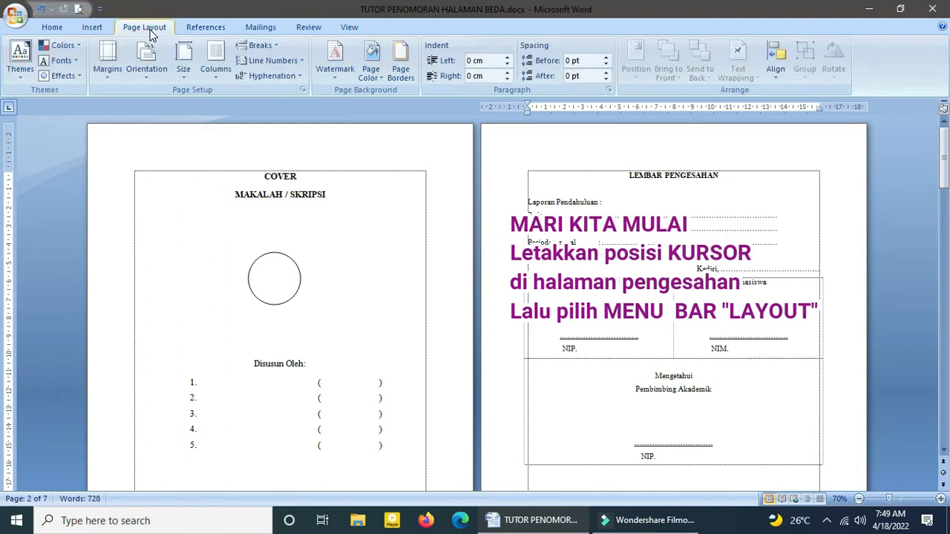
click(272, 48)
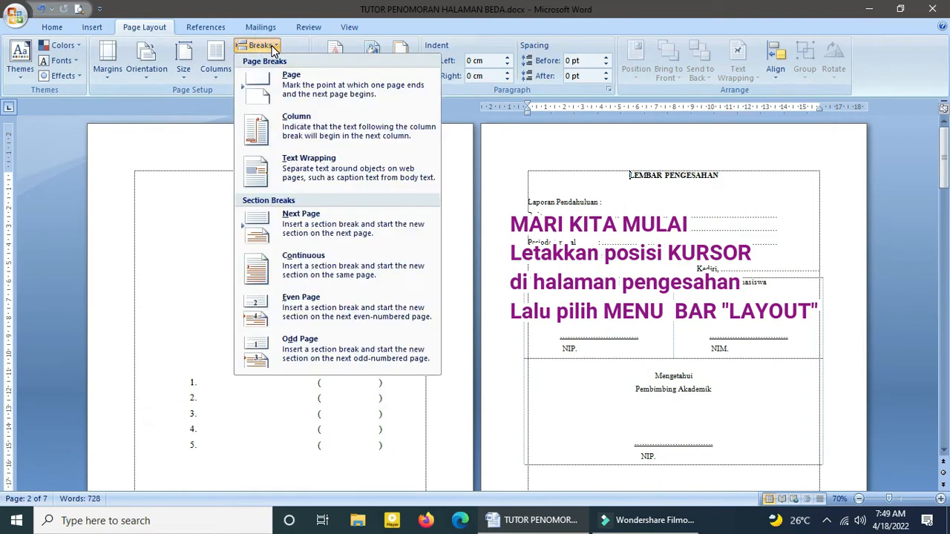
click(331, 230)
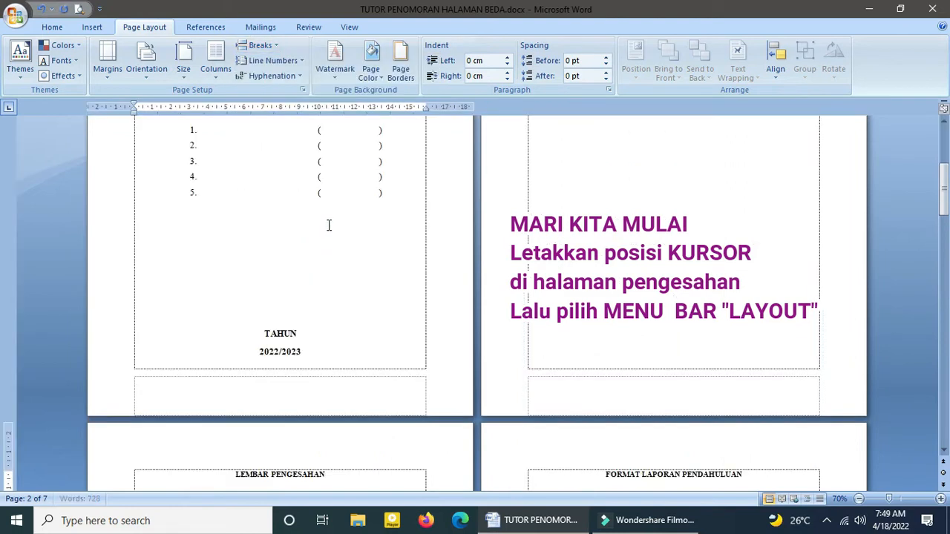
Step: Delete the blank page between the cover and the LEMBAR PENGESAHAN page
scroll(633, 215, up, 5)
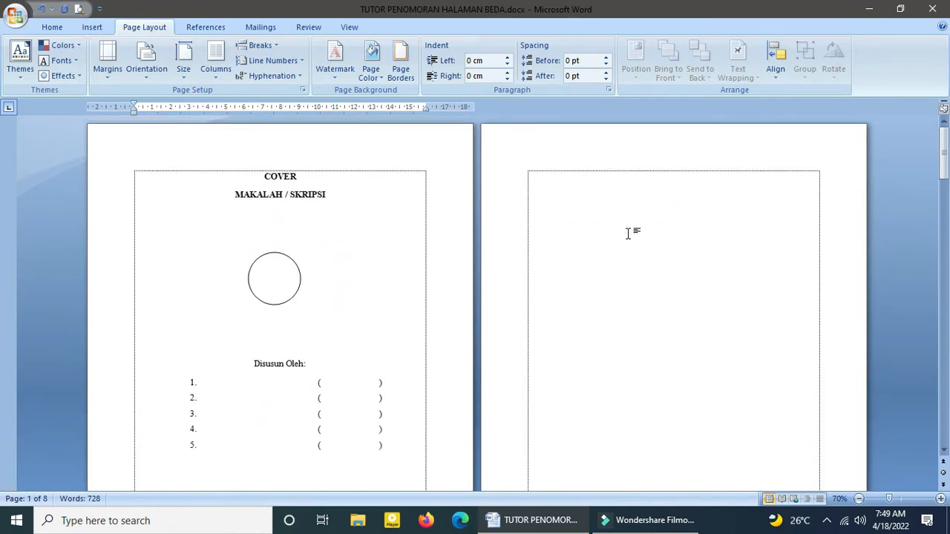
scroll(628, 233, down, 5)
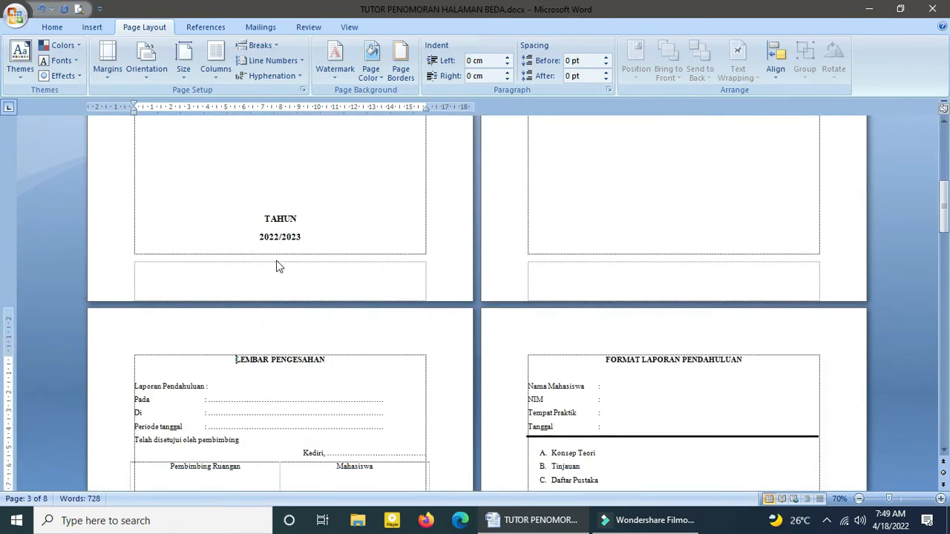
scroll(279, 266, up, 5)
scroll(501, 253, down, 1)
scroll(498, 248, up, 1)
scroll(345, 231, down, 3)
scroll(356, 236, down, 2)
scroll(428, 235, up, 5)
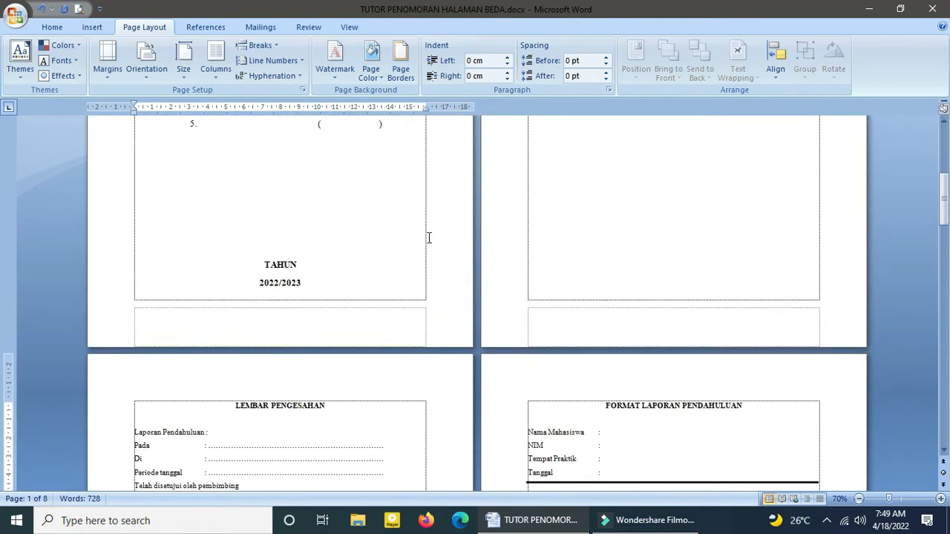
click(630, 130)
key(Delete)
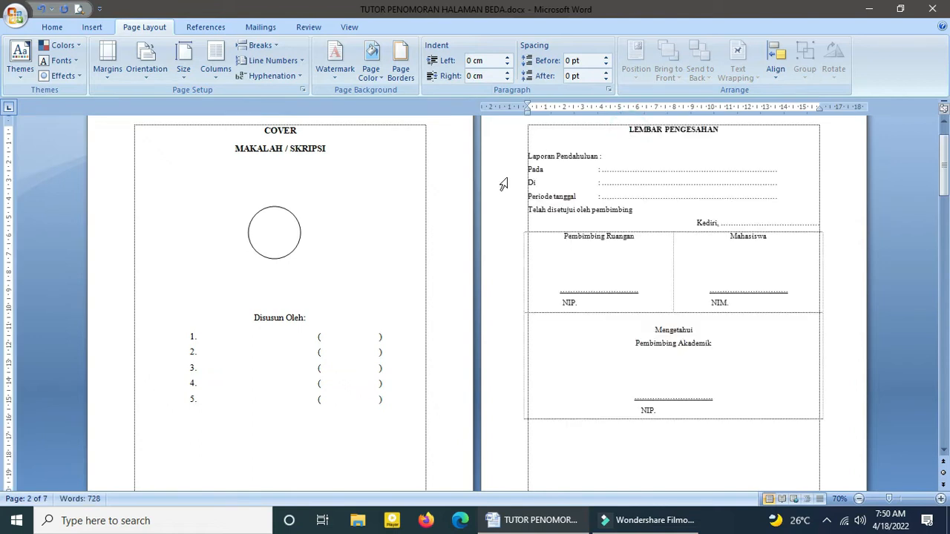
scroll(793, 166, up, 1)
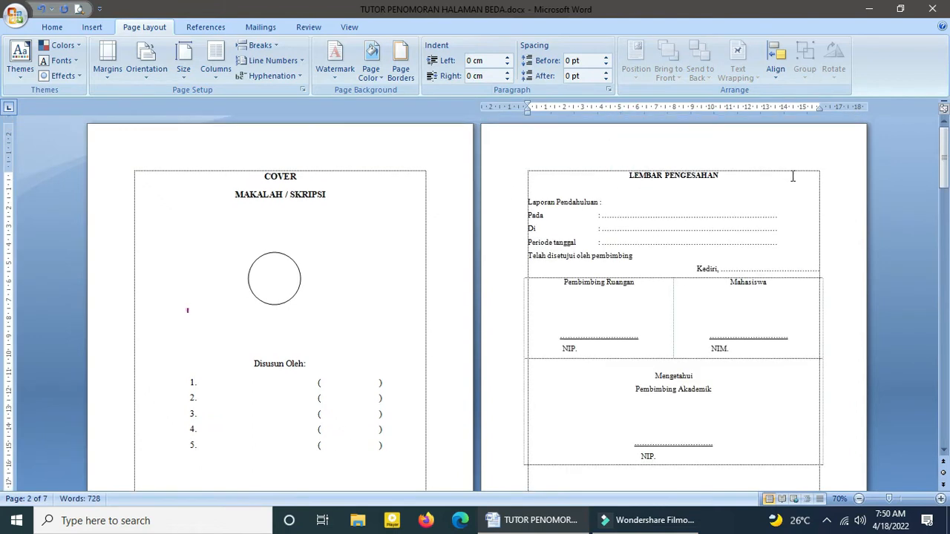
Step: Open the header of the LEMBAR PENGESAHAN page and unlink the section 2 header from the previous section
double_click(797, 161)
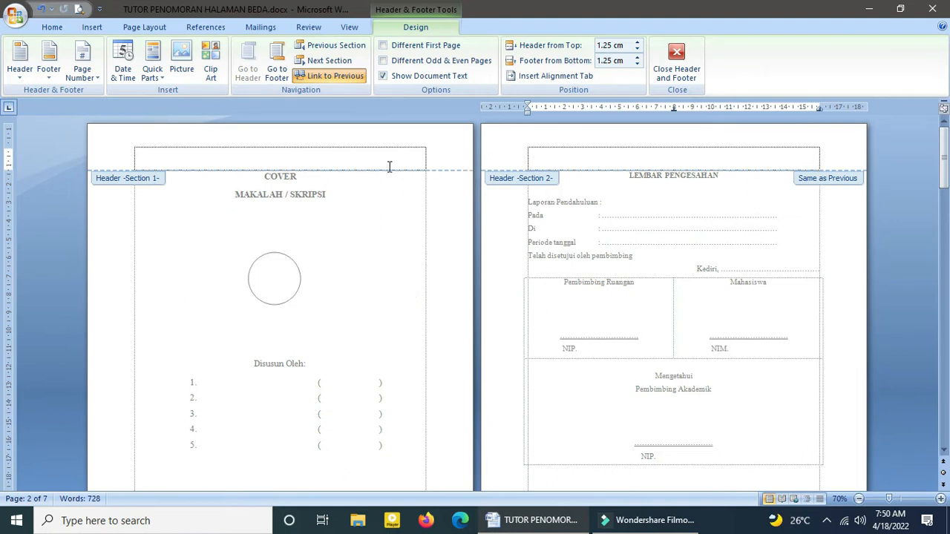
click(839, 182)
click(809, 180)
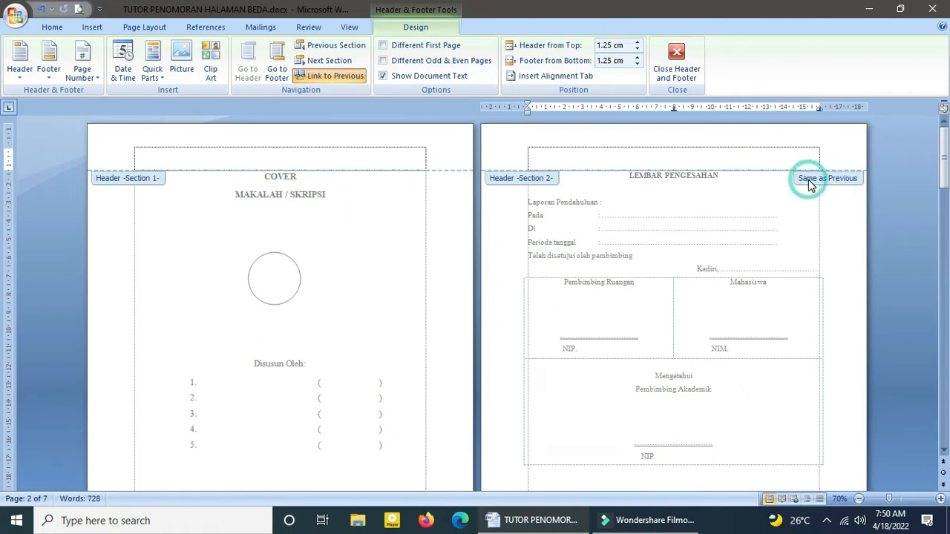
click(329, 77)
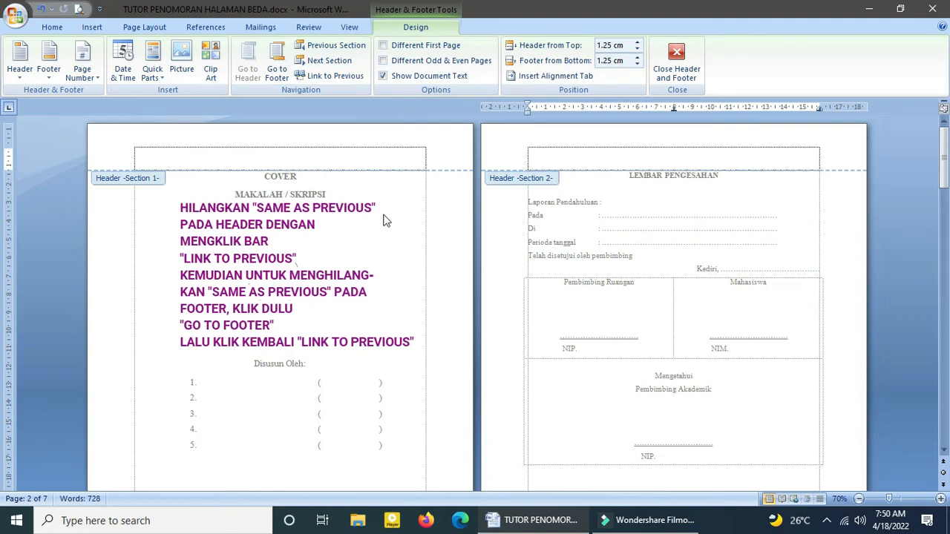
Step: Insert a centred page number at the bottom of the section 2 pages using the Plain Number 2 style
scroll(618, 238, down, 2)
scroll(618, 238, up, 2)
scroll(654, 215, down, 5)
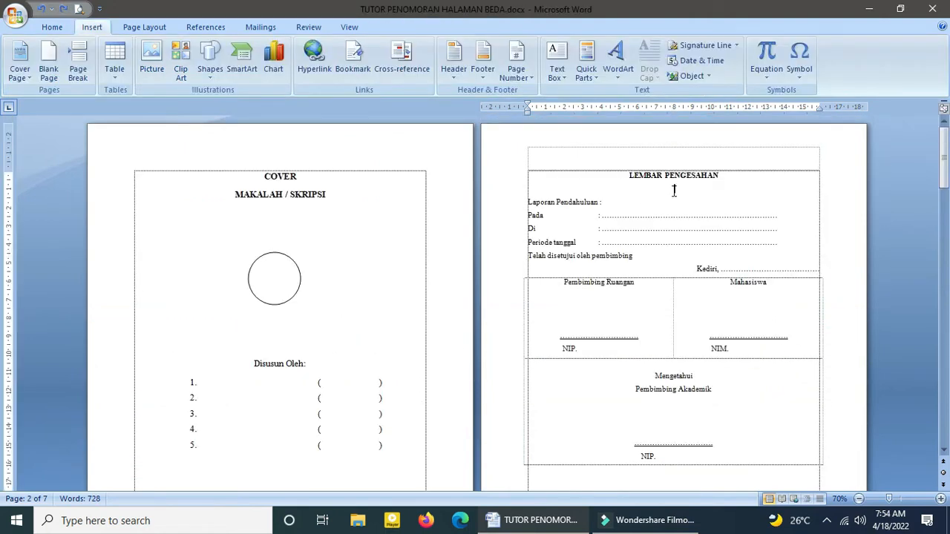
scroll(674, 192, down, 5)
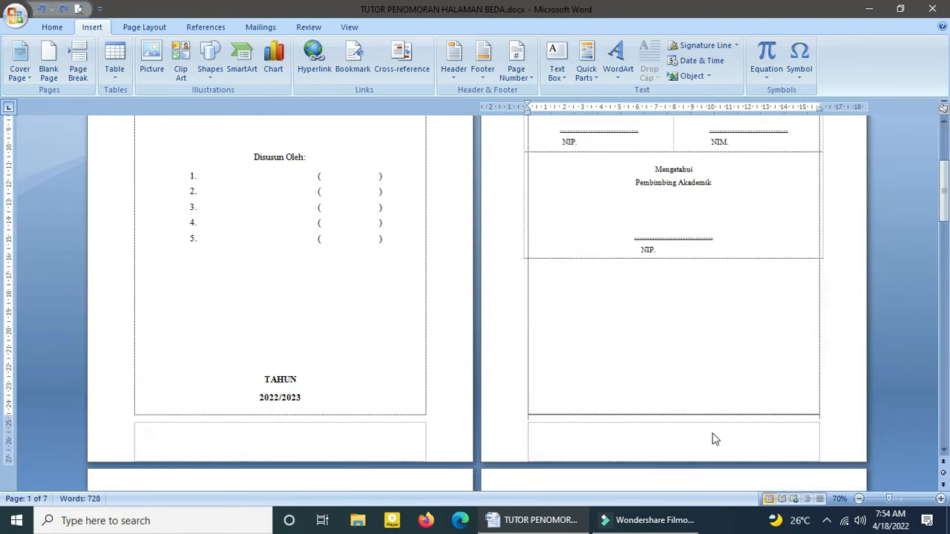
click(93, 27)
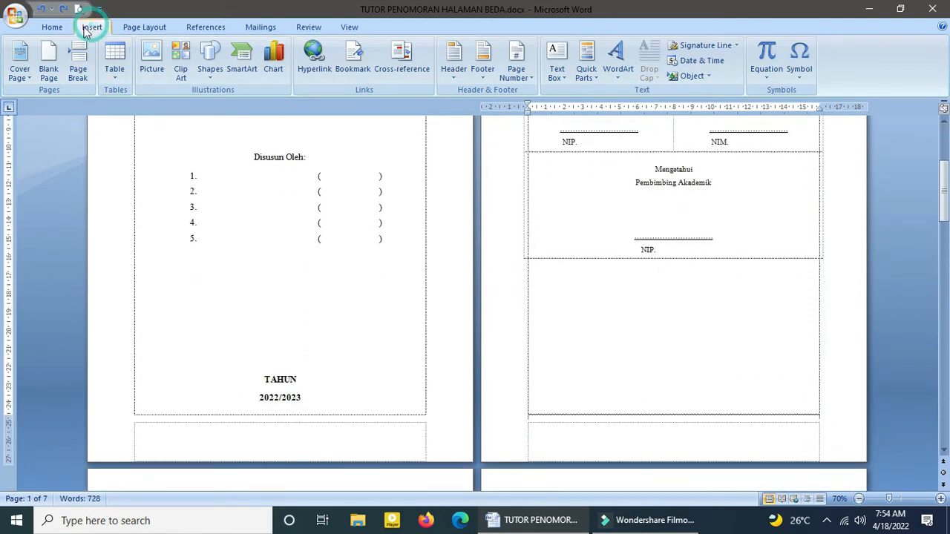
click(523, 76)
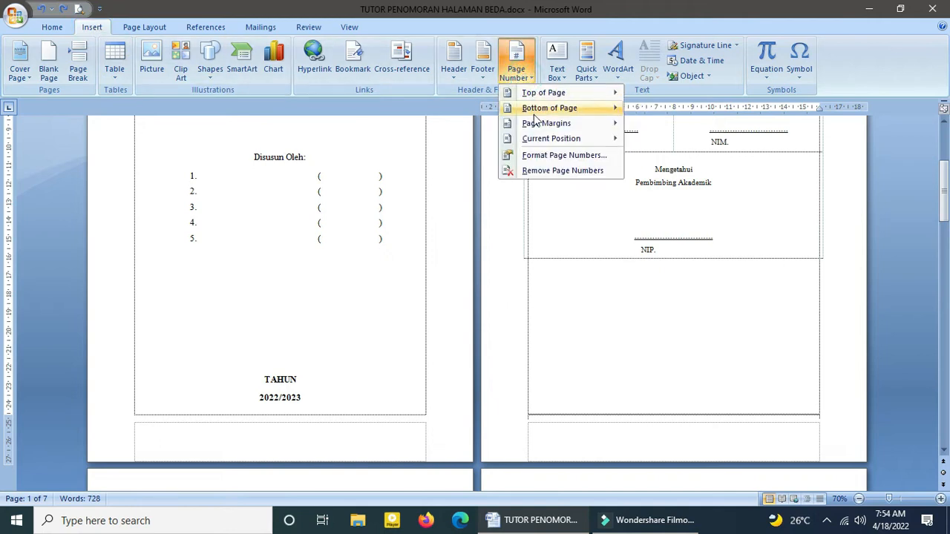
mouse_move(527, 126)
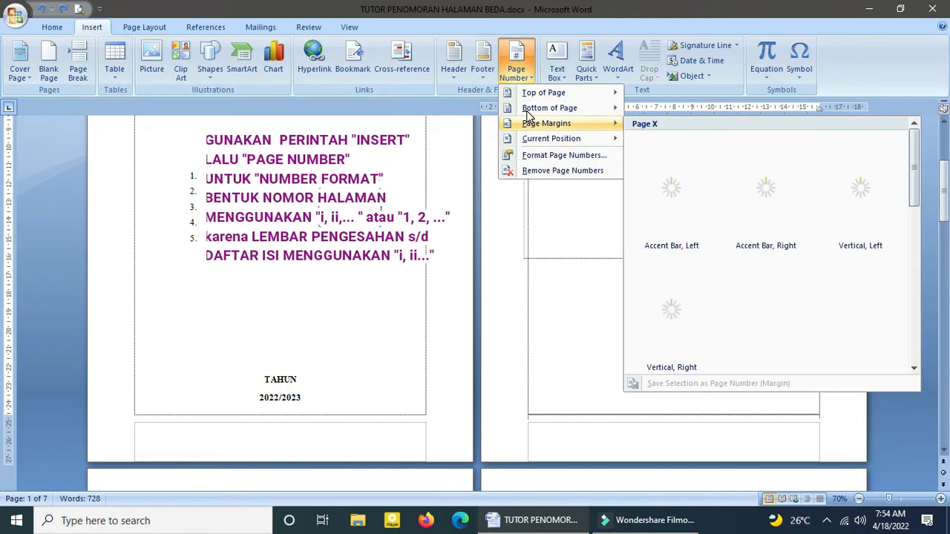
mouse_move(567, 111)
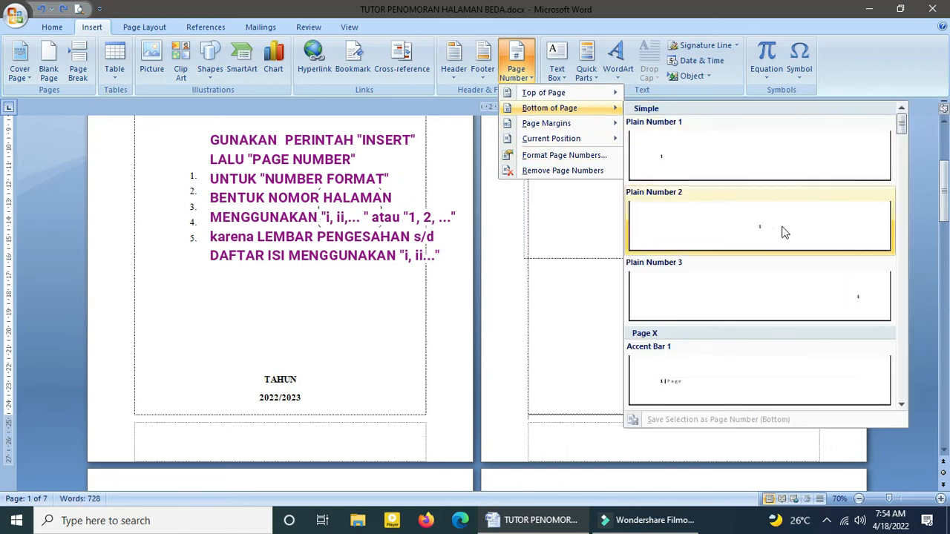
click(758, 225)
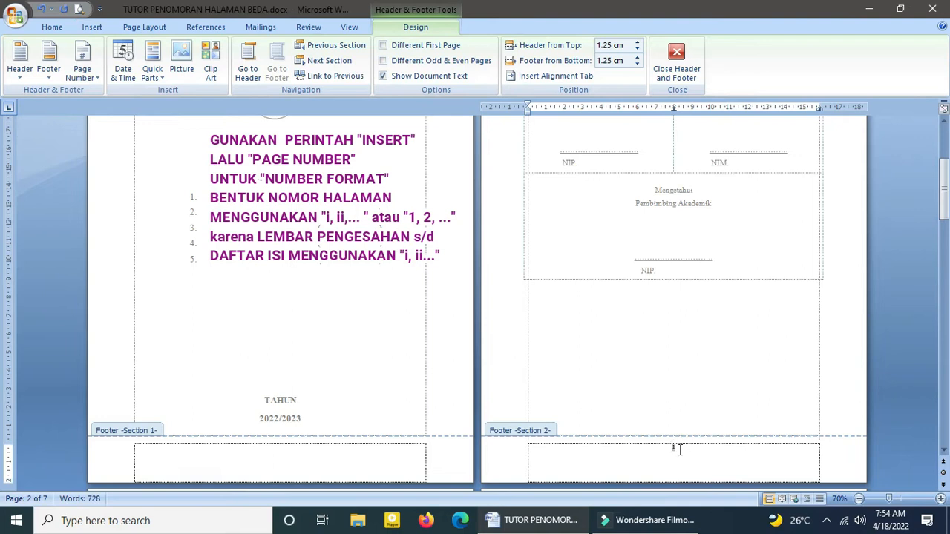
Step: Change the number format of the section 2 page numbers to lowercase Roman numerals (i, ii, iii, ...)
scroll(711, 455, up, 4)
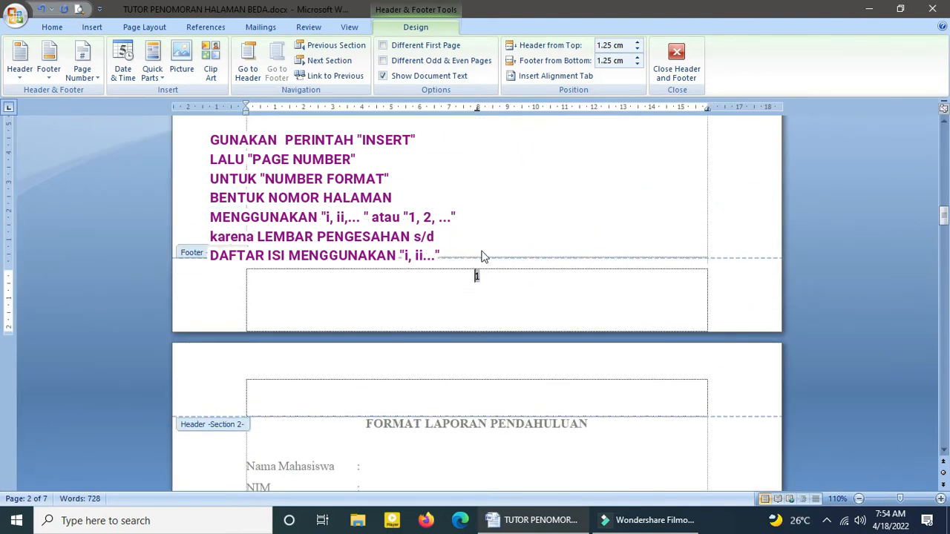
click(92, 28)
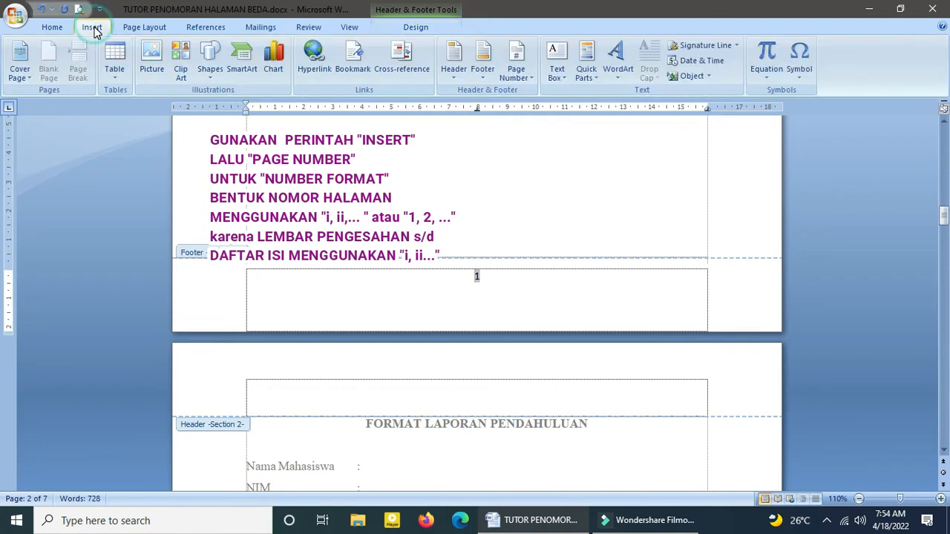
click(520, 78)
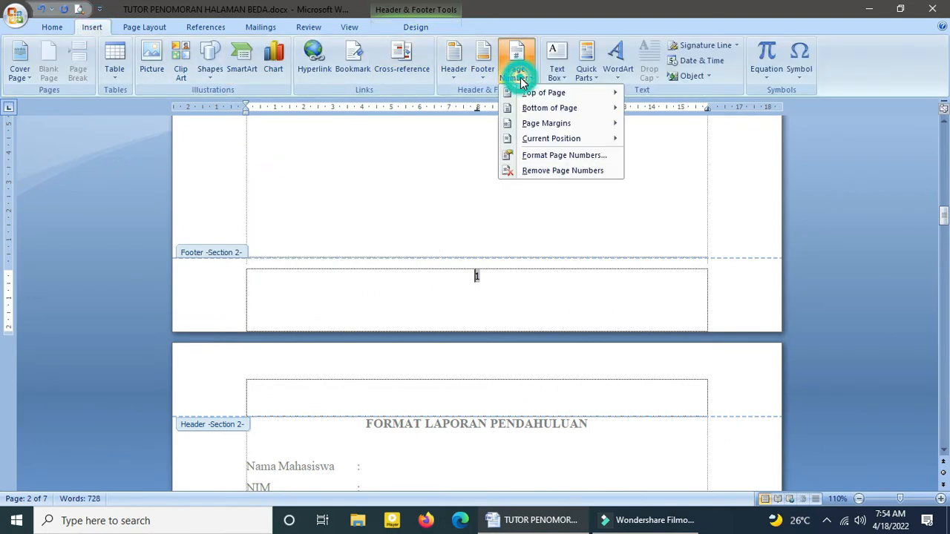
click(547, 157)
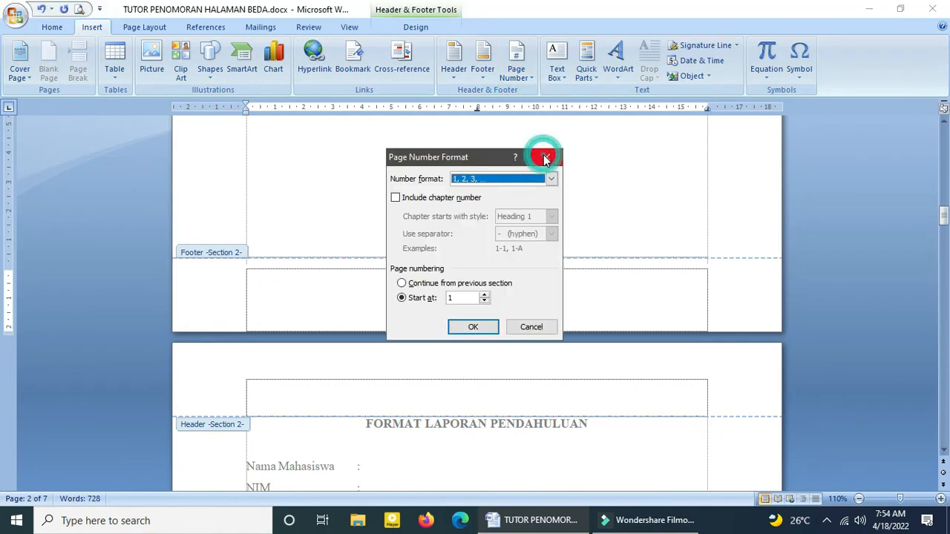
click(502, 183)
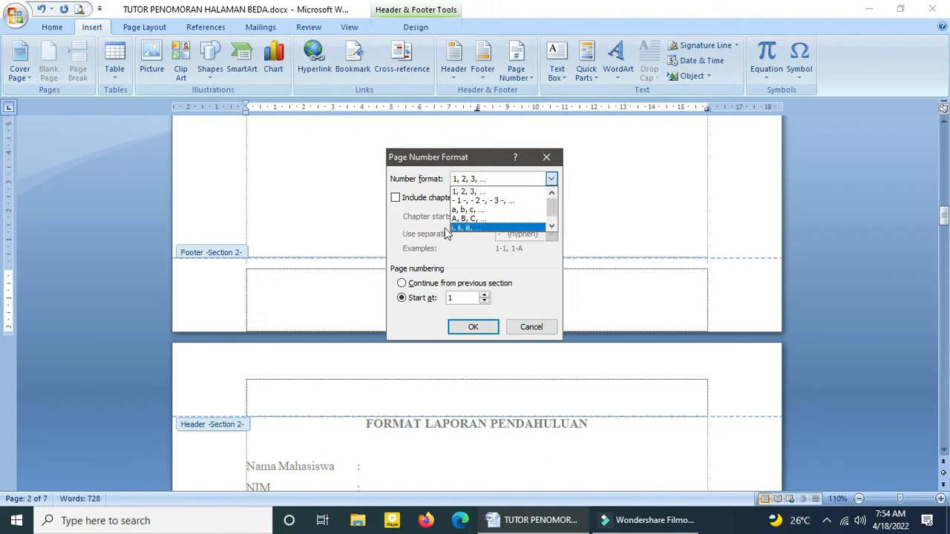
click(471, 228)
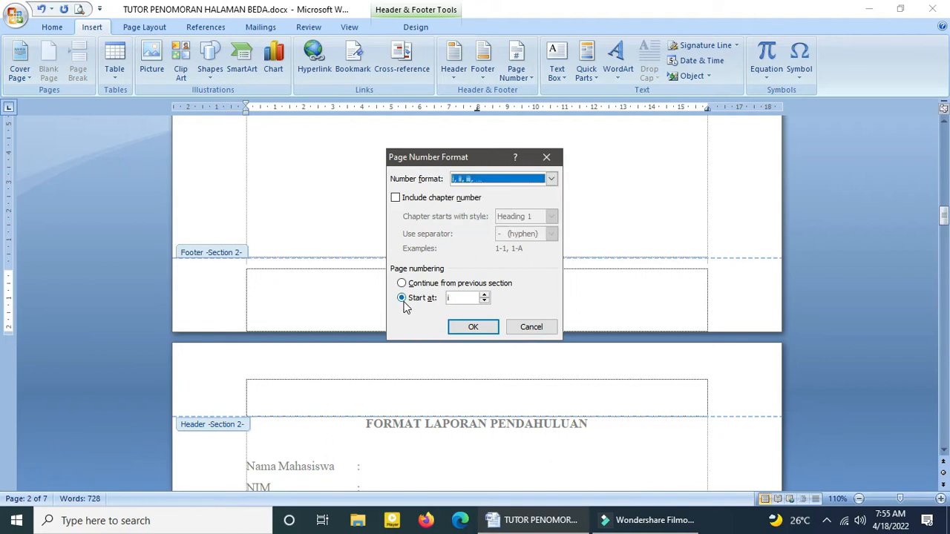
click(470, 327)
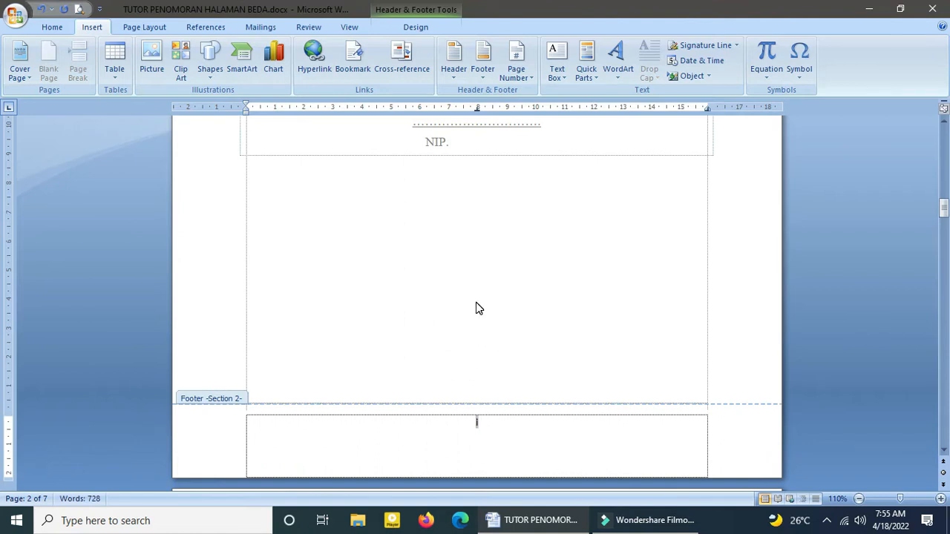
Step: Check the footer page numbers from the LEMBAR PENGESAHAN page through the first BAB I page and leave footer editing
scroll(476, 302, down, 12)
scroll(480, 296, down, 8)
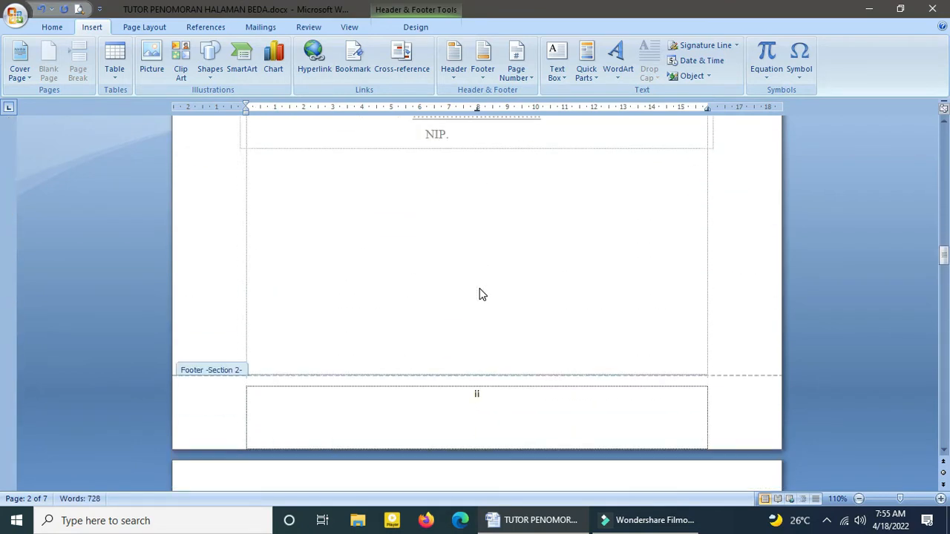
scroll(477, 260, down, 15)
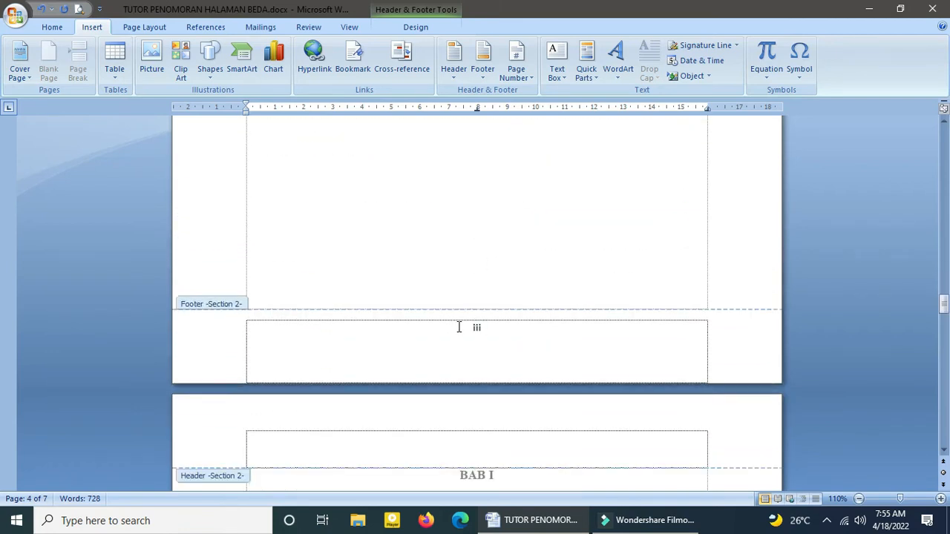
scroll(458, 327, down, 18)
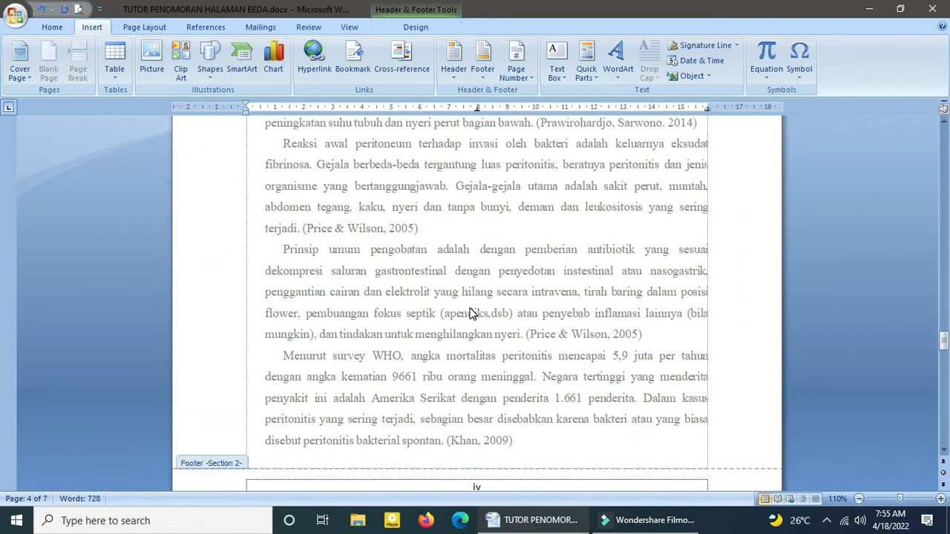
scroll(482, 350, down, 5)
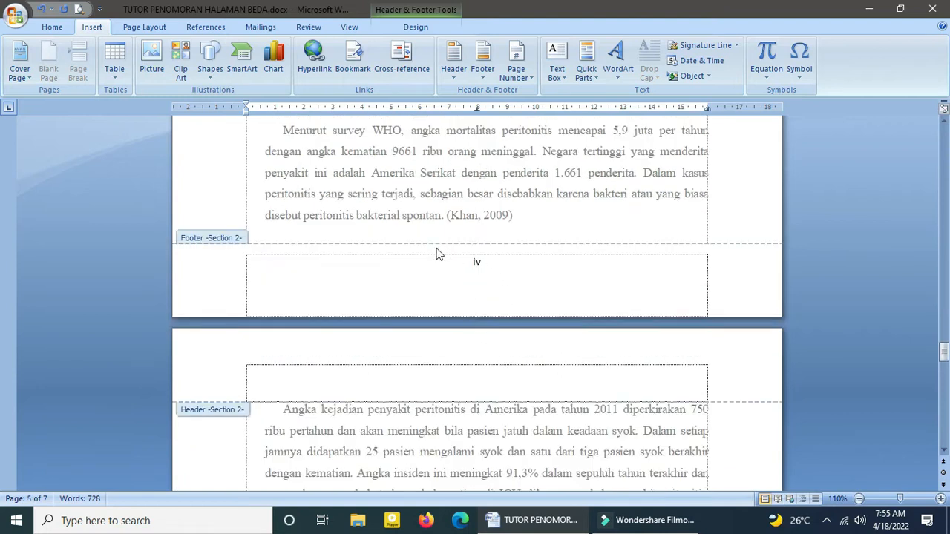
double_click(498, 213)
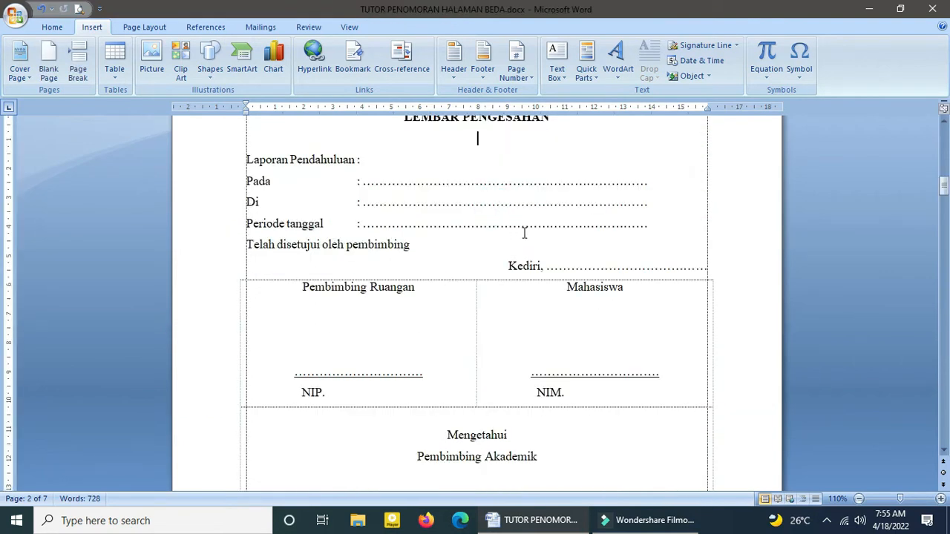
Step: Review the page numbering across the whole document, from the cover through the front matter to the BAB I pages
scroll(524, 233, down, 2)
scroll(512, 214, down, 5)
scroll(473, 229, down, 8)
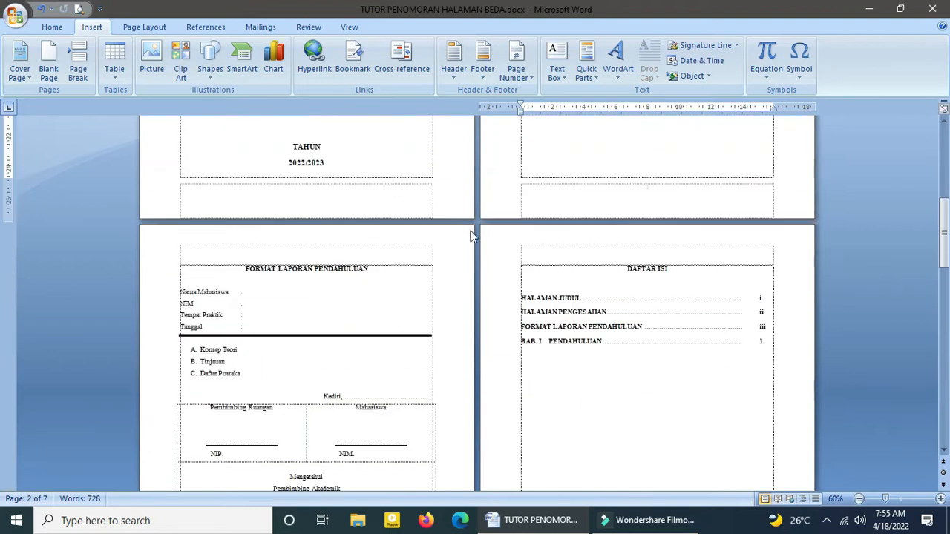
scroll(467, 240, up, 2)
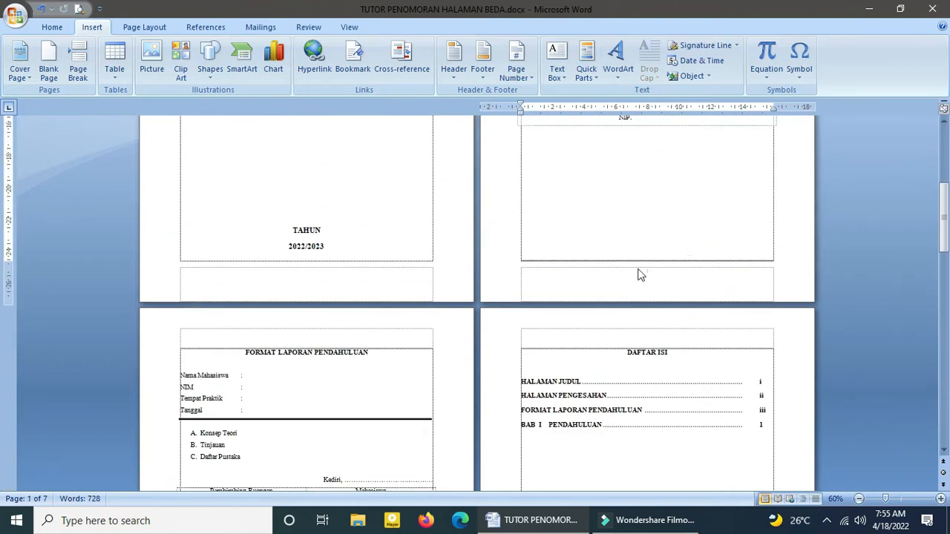
scroll(651, 185, down, 5)
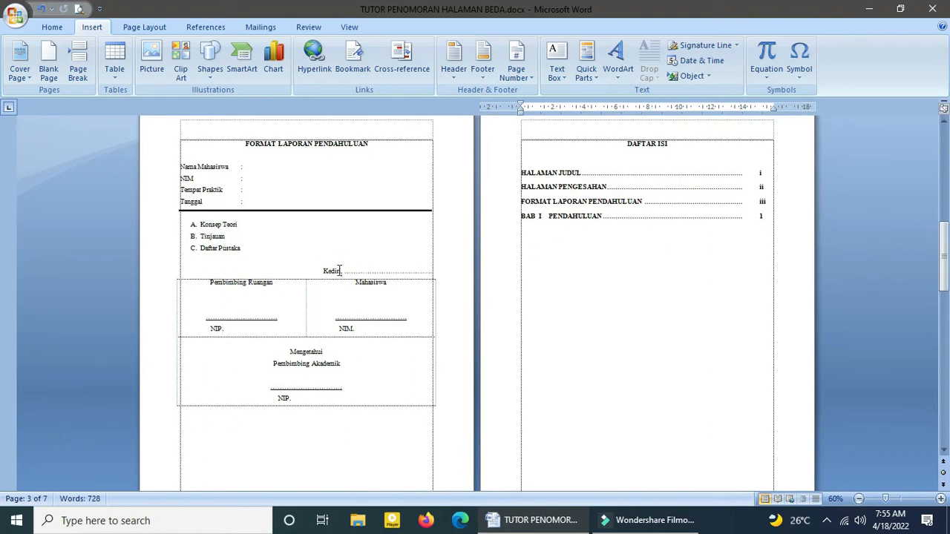
scroll(353, 302, down, 4)
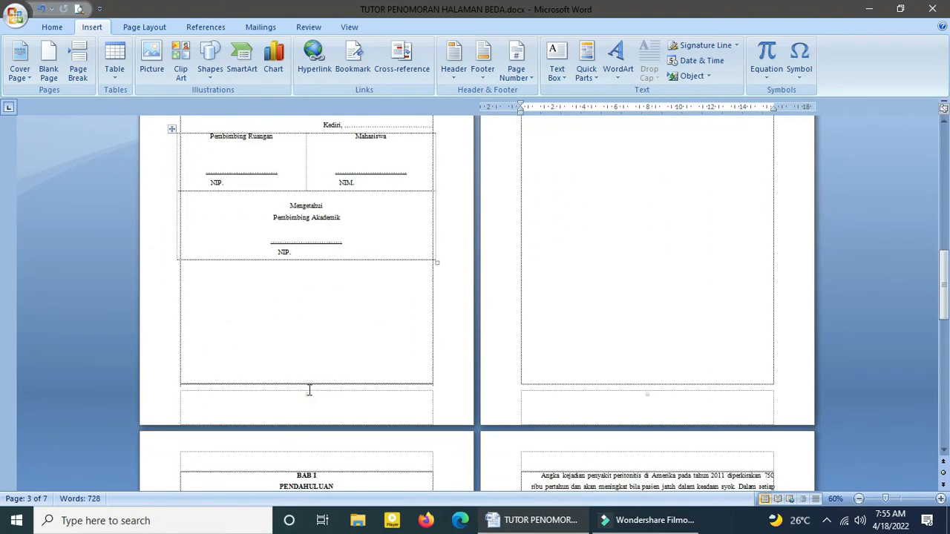
scroll(635, 334, down, 7)
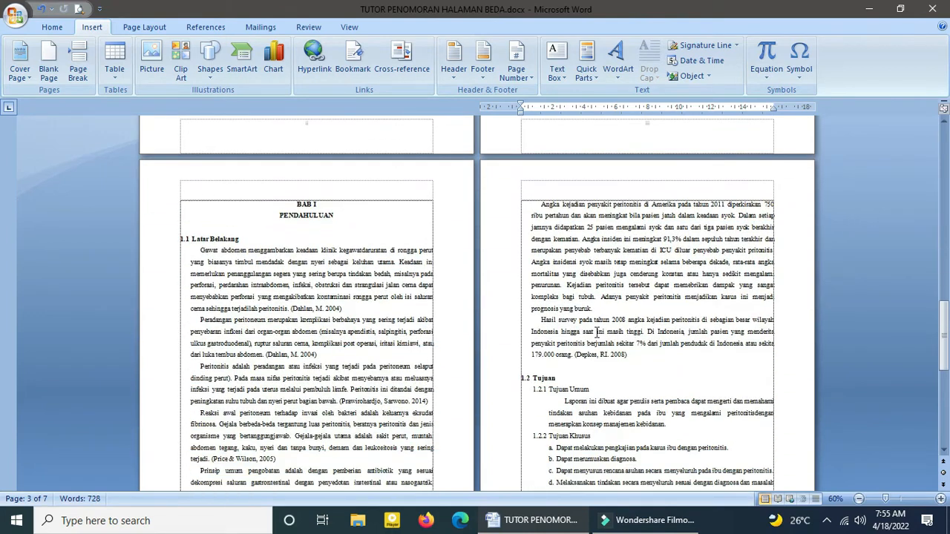
click(347, 221)
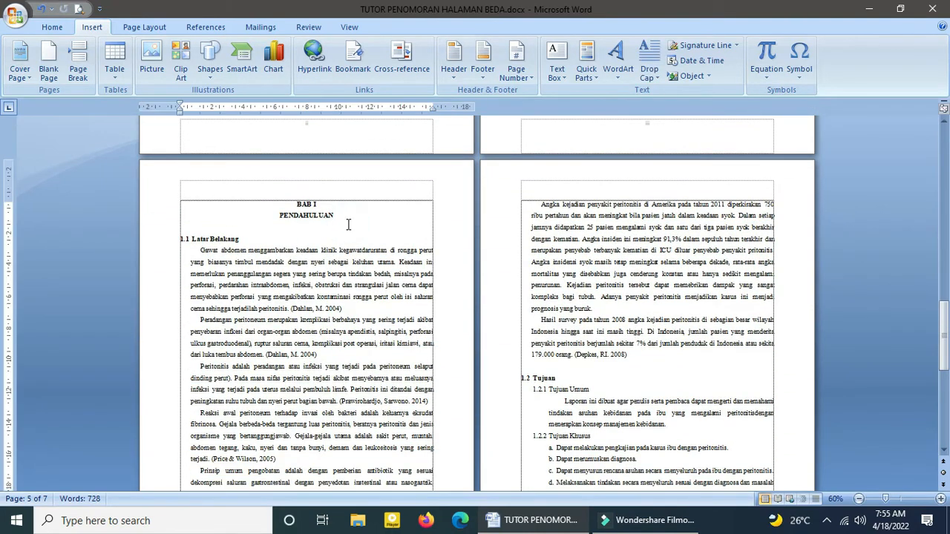
scroll(348, 222, down, 5)
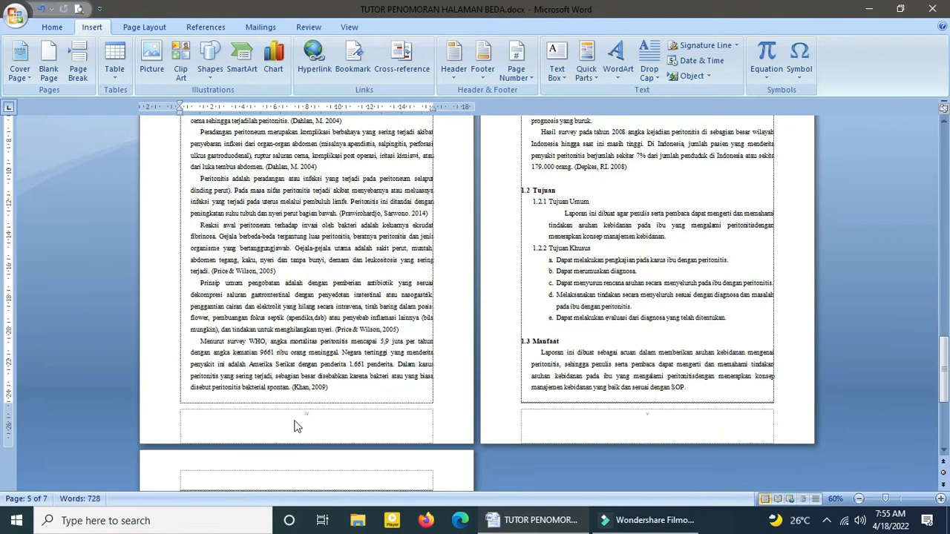
scroll(354, 315, up, 5)
scroll(462, 306, down, 8)
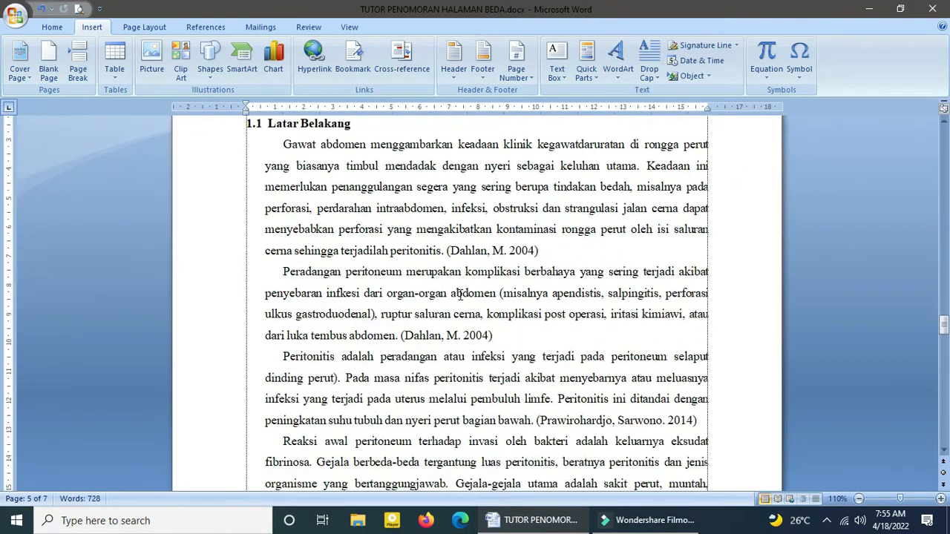
scroll(461, 306, down, 3)
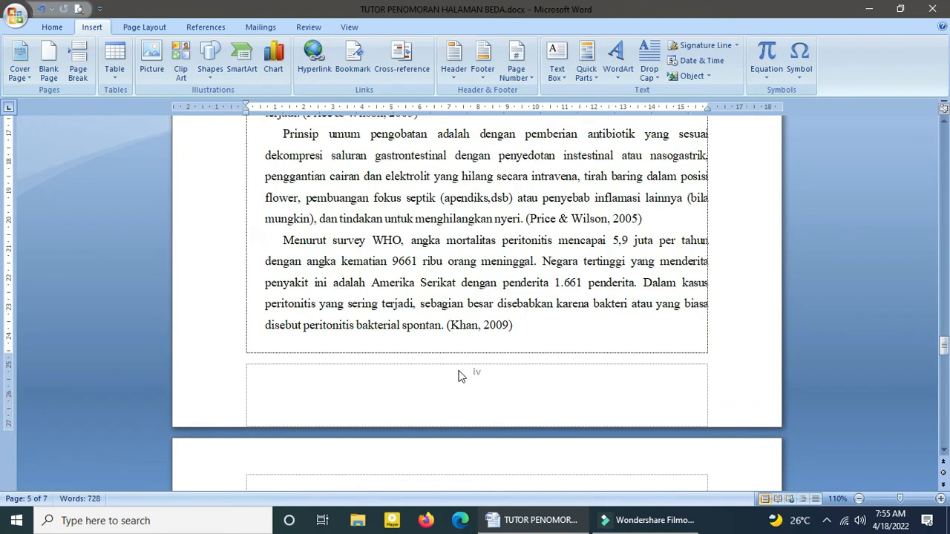
Step: Insert a Next Page section break directly before the BAB I heading
scroll(525, 250, up, 15)
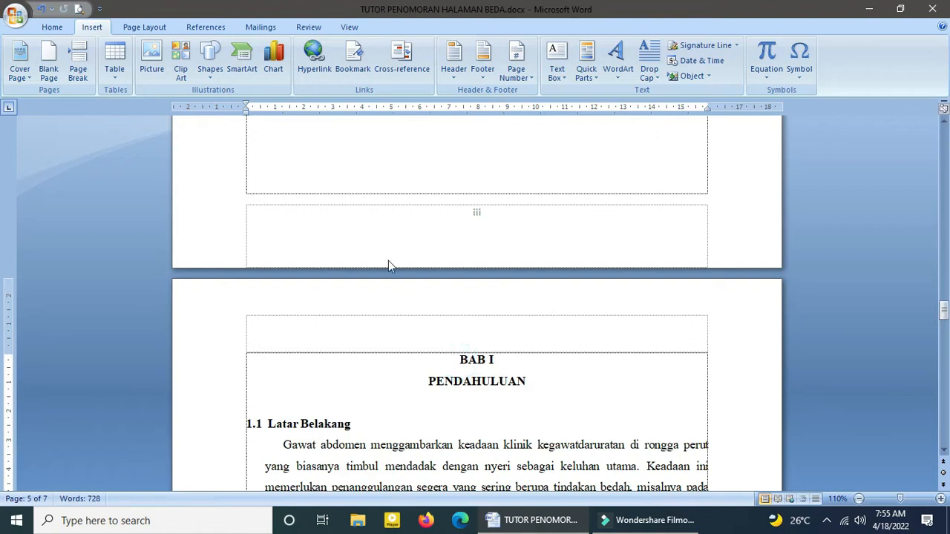
click(144, 28)
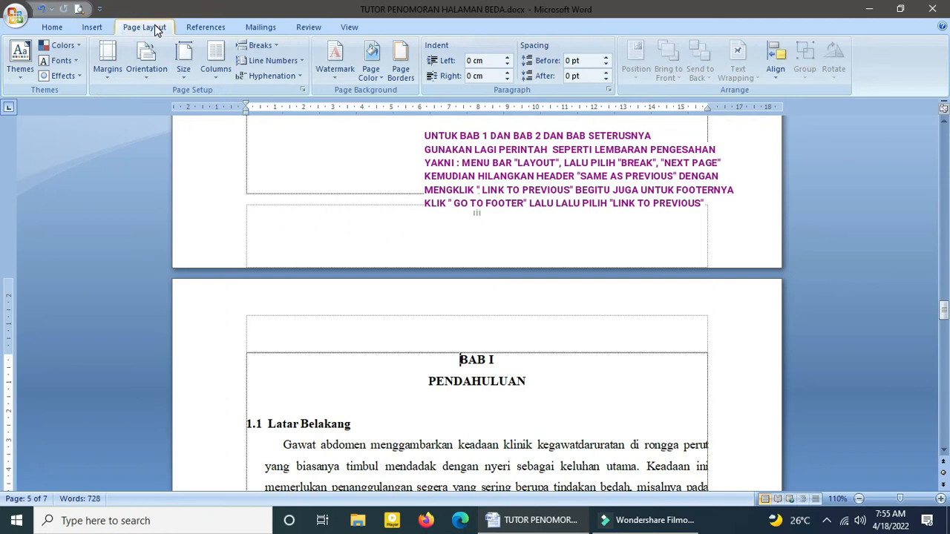
click(264, 46)
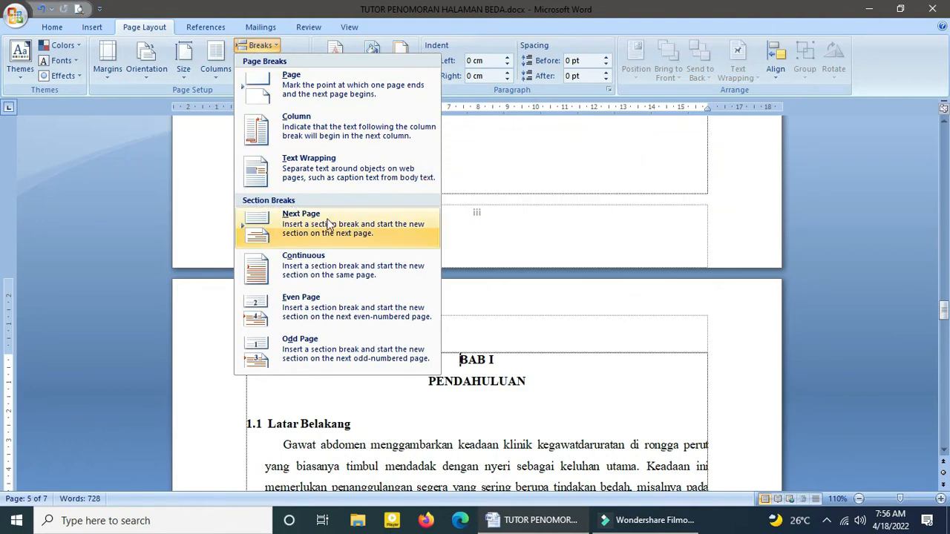
click(305, 226)
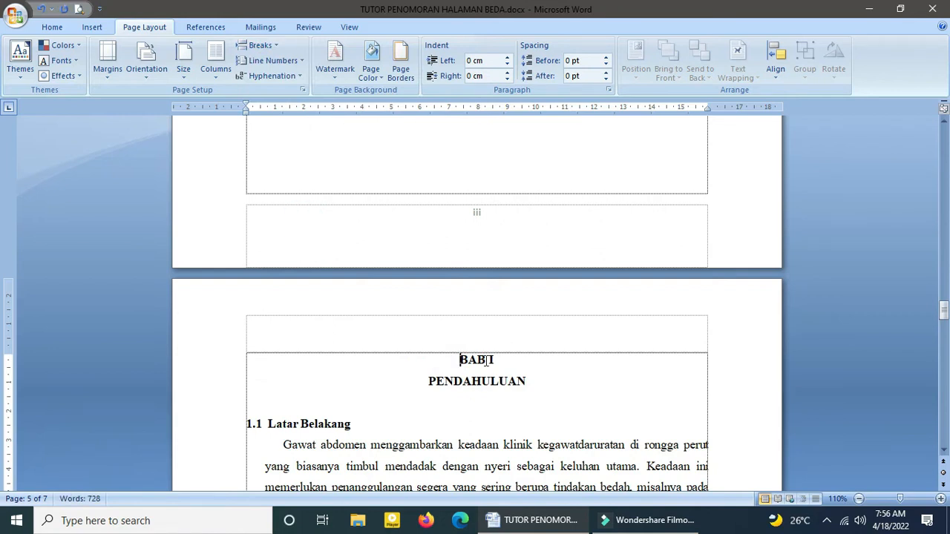
Step: Open the header of the BAB I page and unlink the section 3 header from the previous section
scroll(486, 360, down, 1)
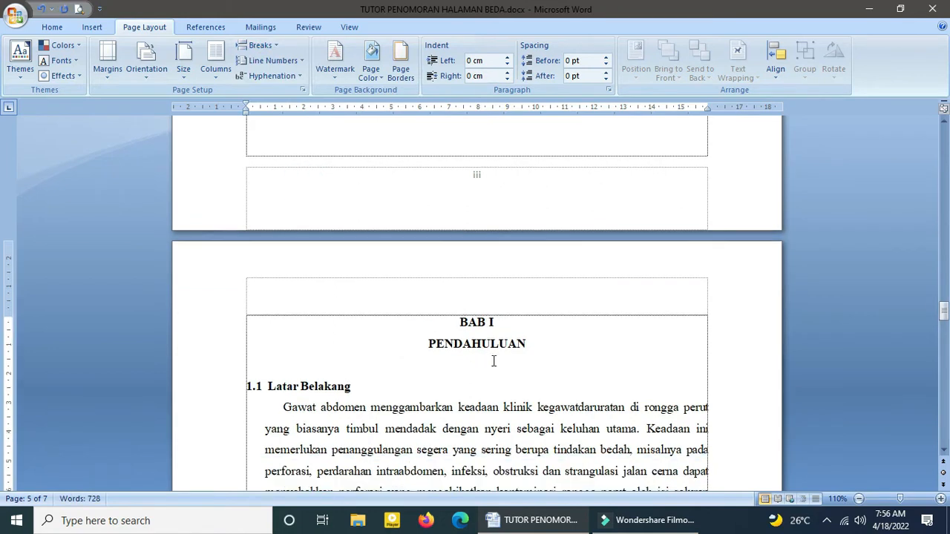
double_click(584, 303)
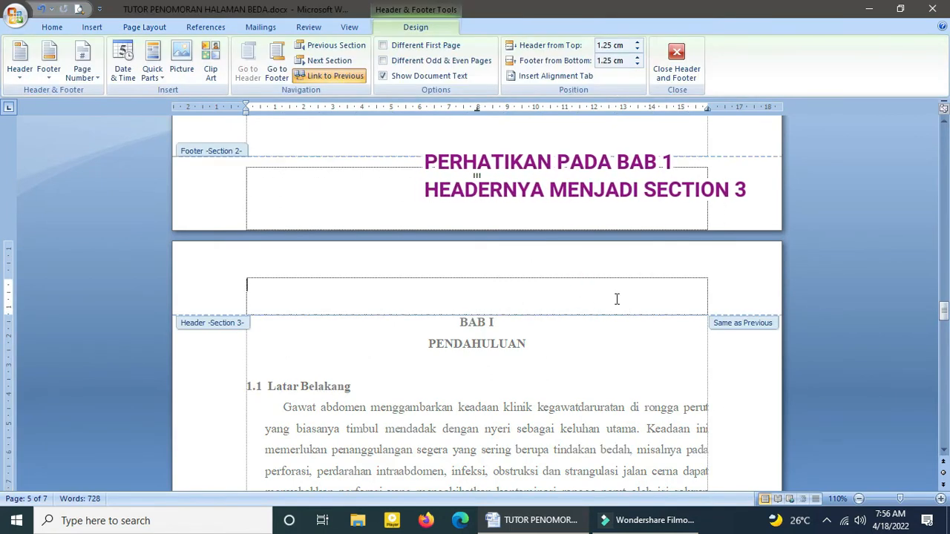
click(725, 329)
click(331, 80)
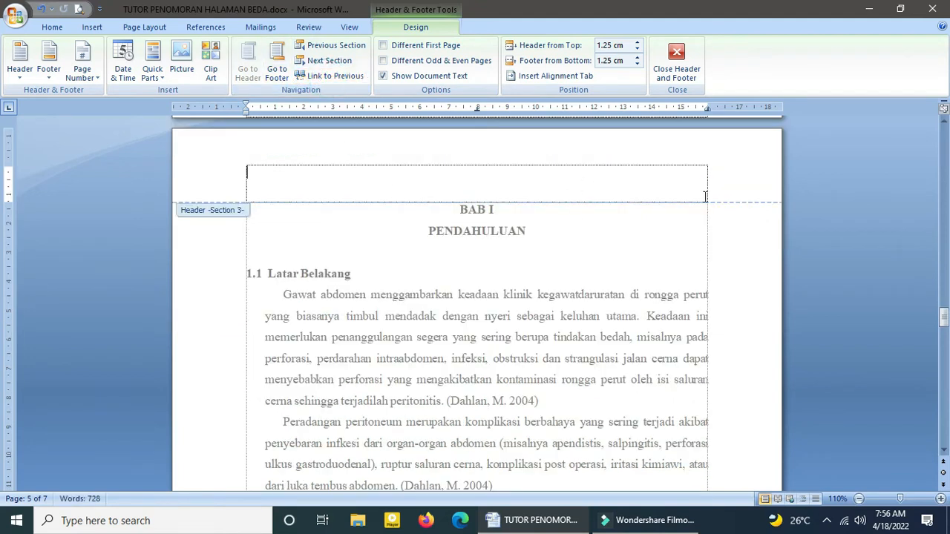
Step: Go to the footer of the first BAB I page and unlink the section 3 footer from the previous section
scroll(599, 305, down, 10)
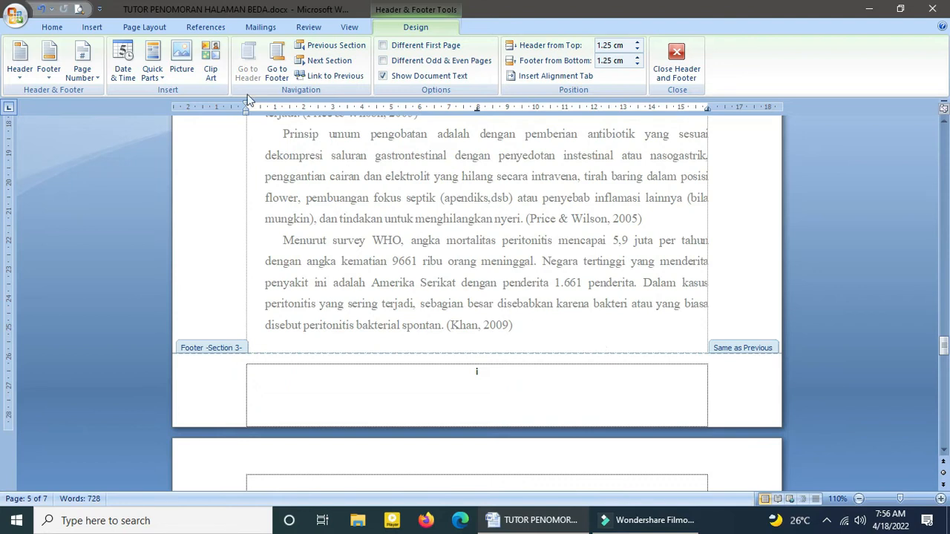
scroll(339, 150, up, 7)
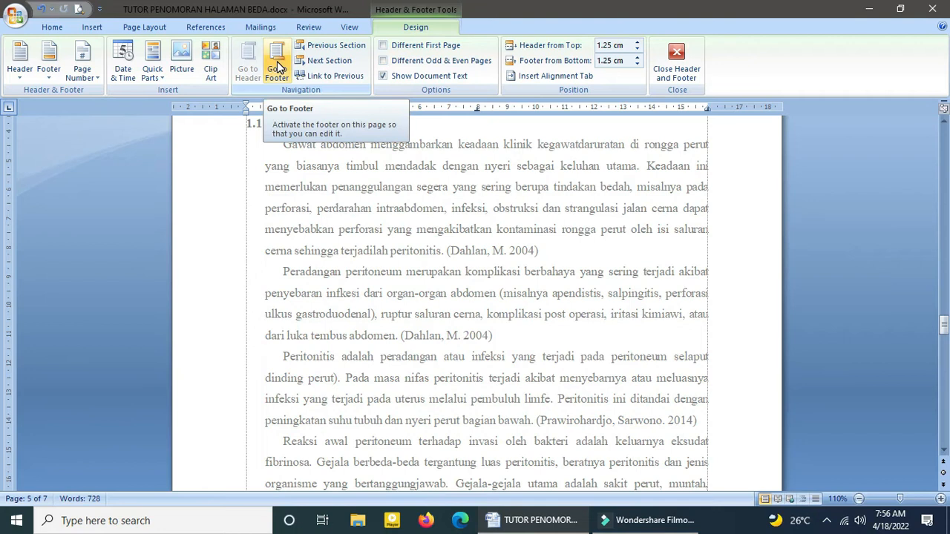
click(276, 65)
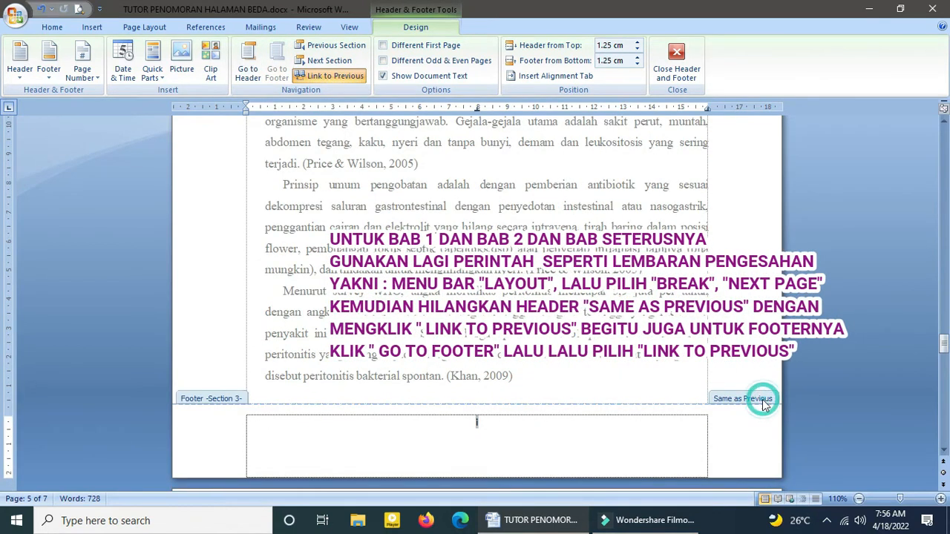
click(329, 77)
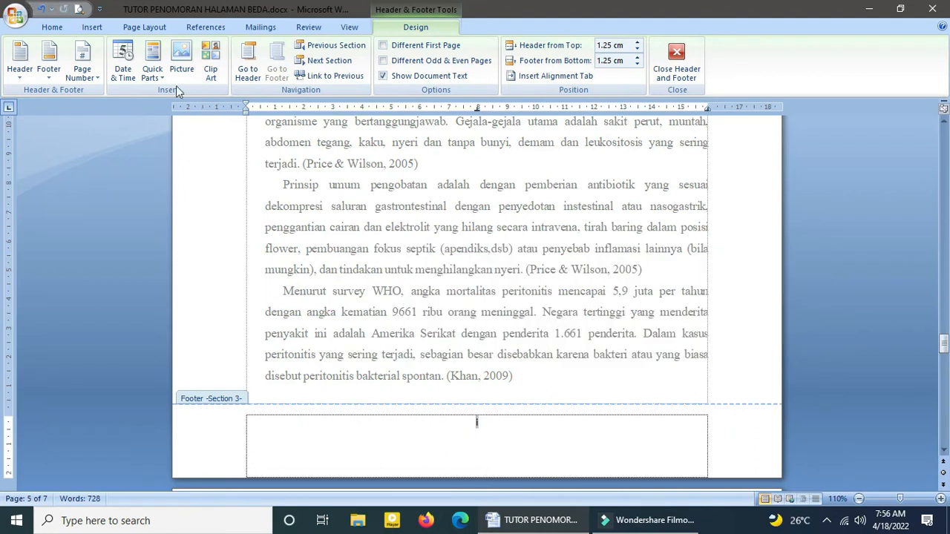
Step: Set the section 3 footer's page number format to 1, 2, 3, … and return to the body text
click(93, 27)
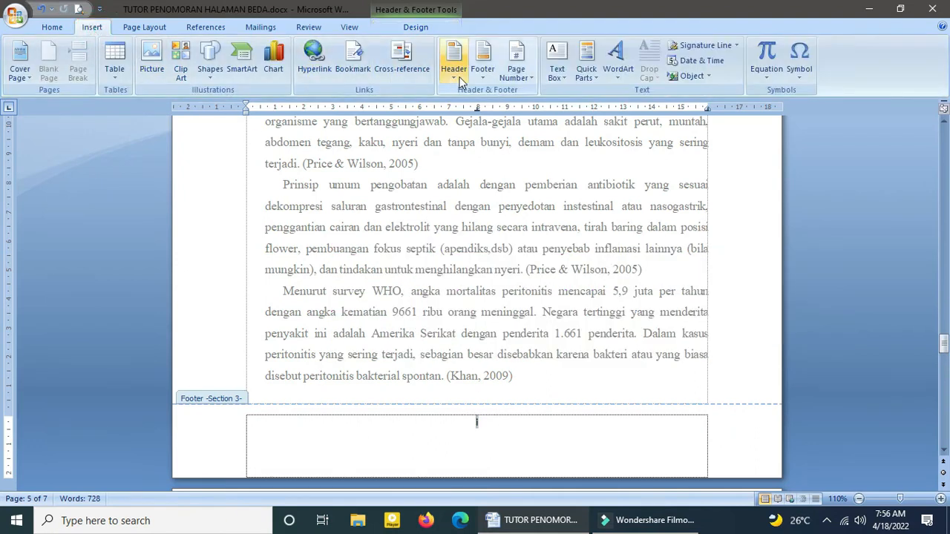
click(522, 77)
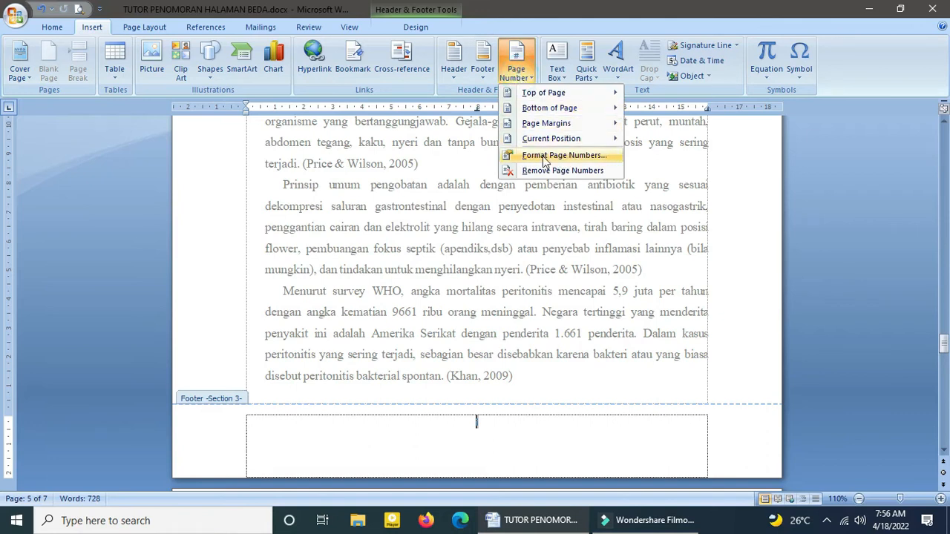
click(560, 159)
click(481, 180)
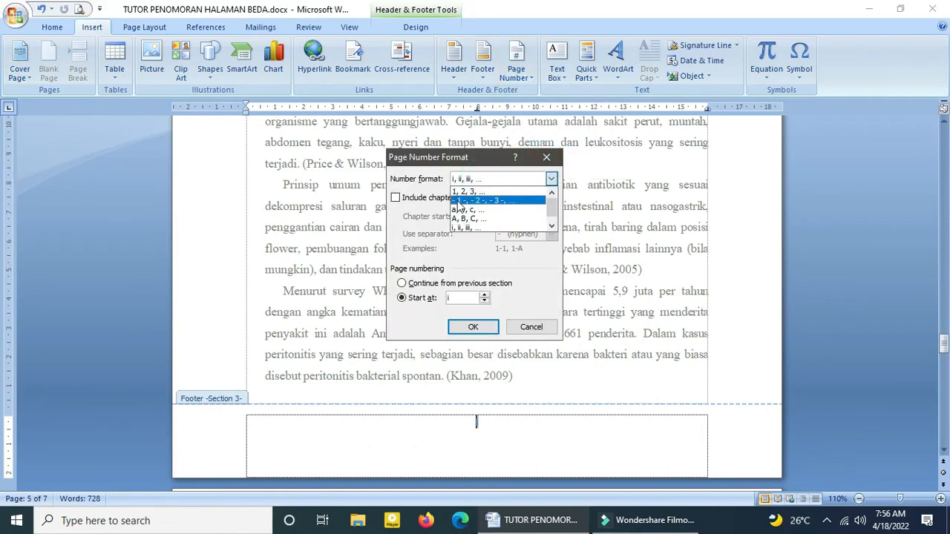
click(456, 191)
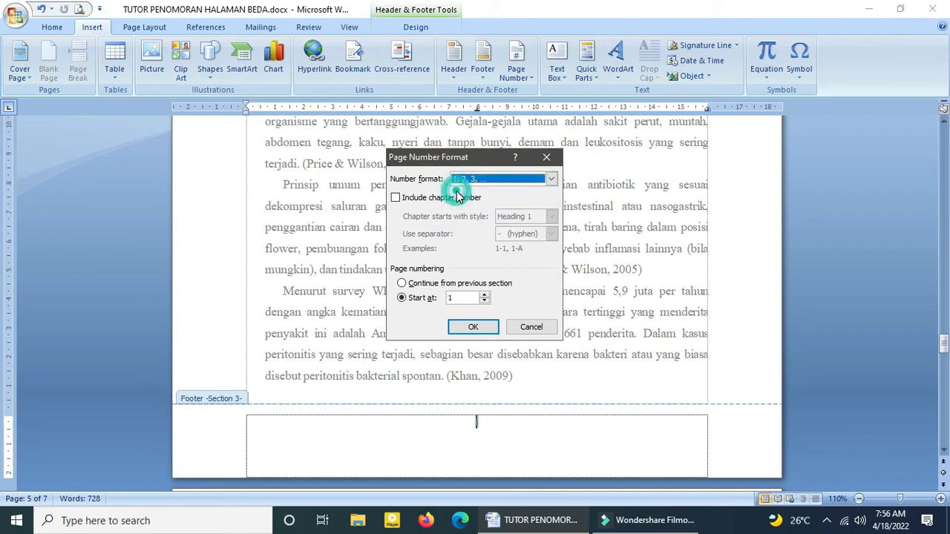
click(470, 327)
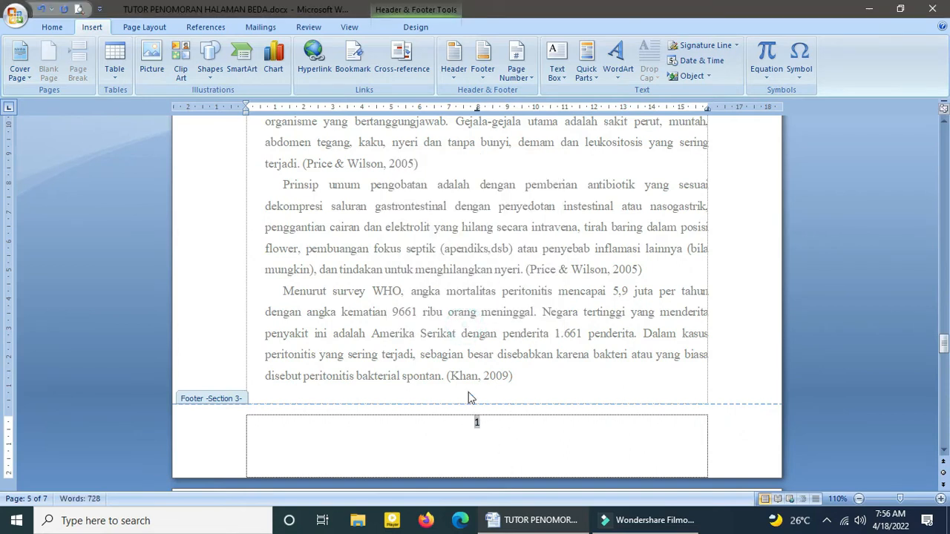
double_click(498, 308)
Step: Check the footer page numbers from the first BAB I page down to the DAFTAR PUSTAKA page
scroll(495, 296, up, 5)
scroll(469, 251, up, 15)
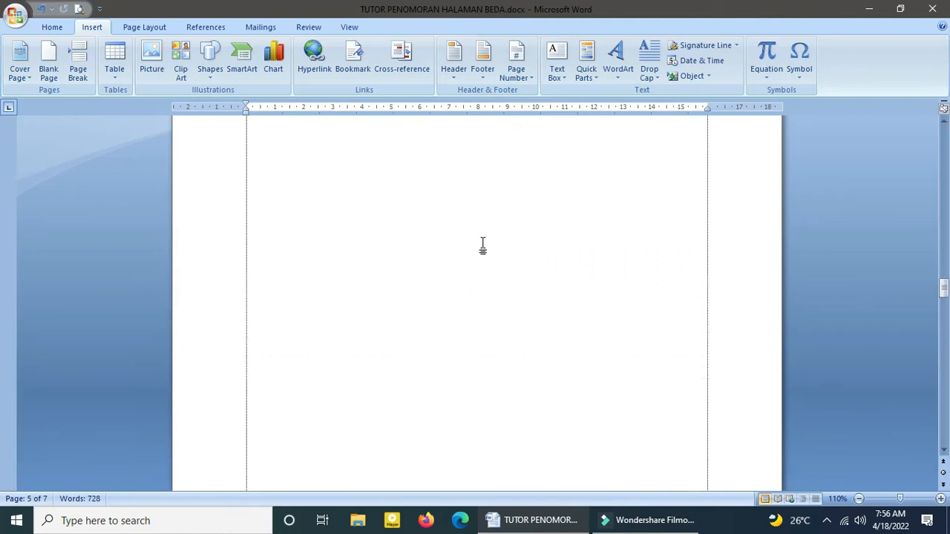
scroll(487, 339, down, 3)
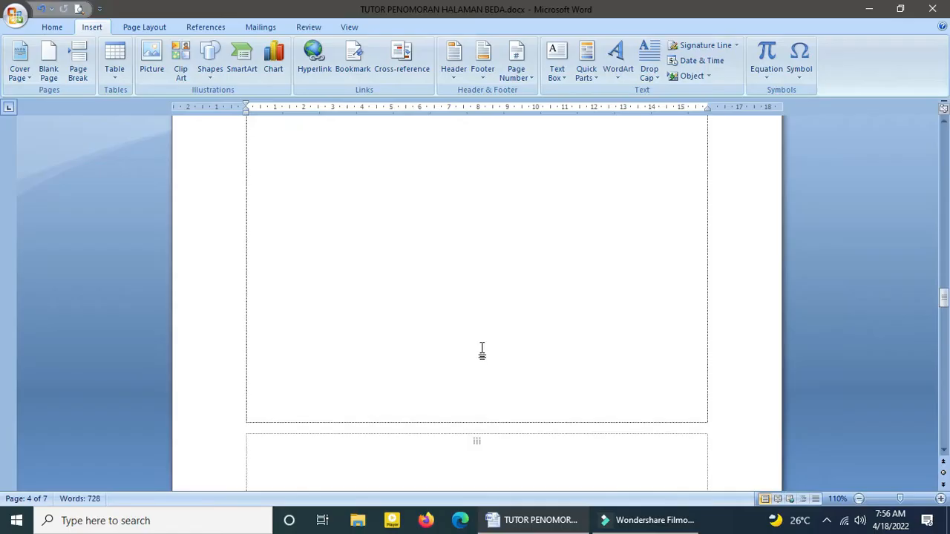
scroll(483, 350, down, 8)
scroll(483, 350, down, 12)
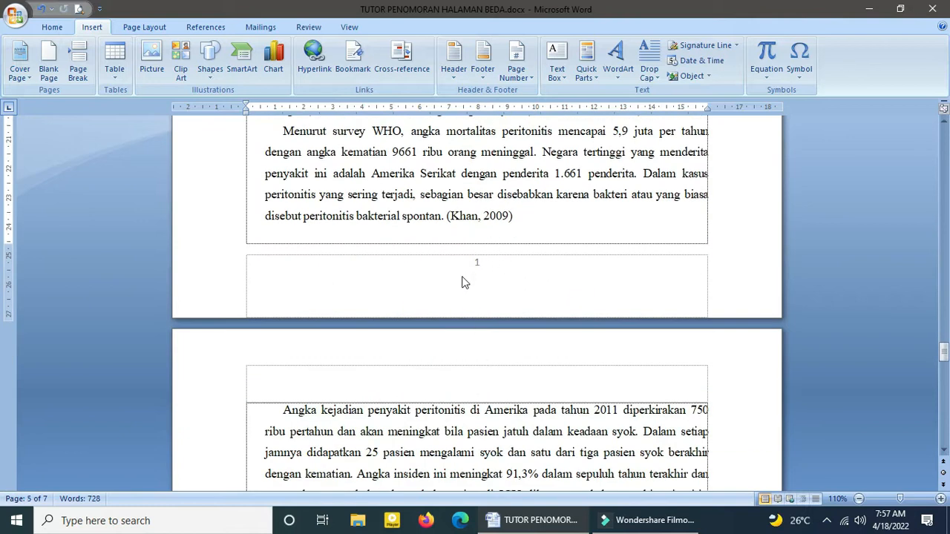
scroll(468, 282, down, 15)
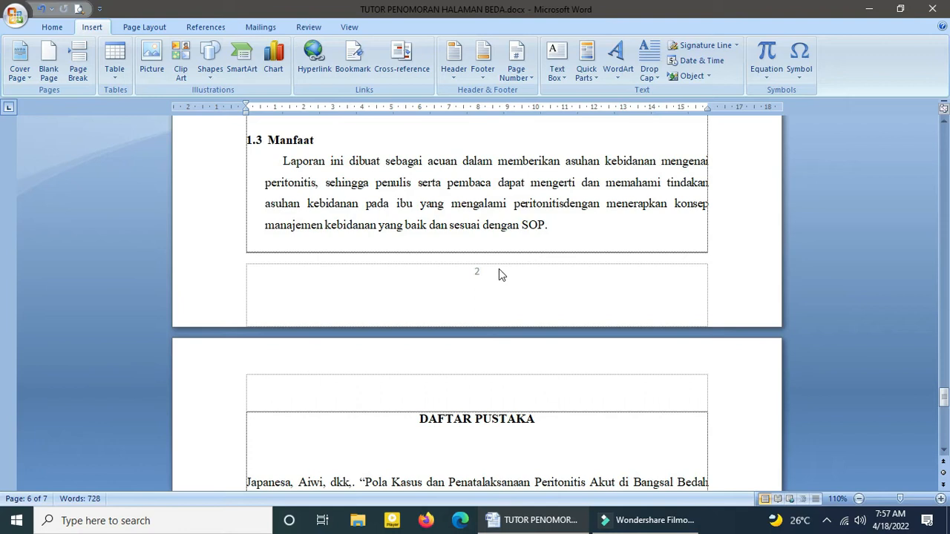
Step: Insert a Next Page section break before the paragraph starting "Angka kejadian penyakit peritonitis" on the second BAB I page
scroll(536, 219, up, 12)
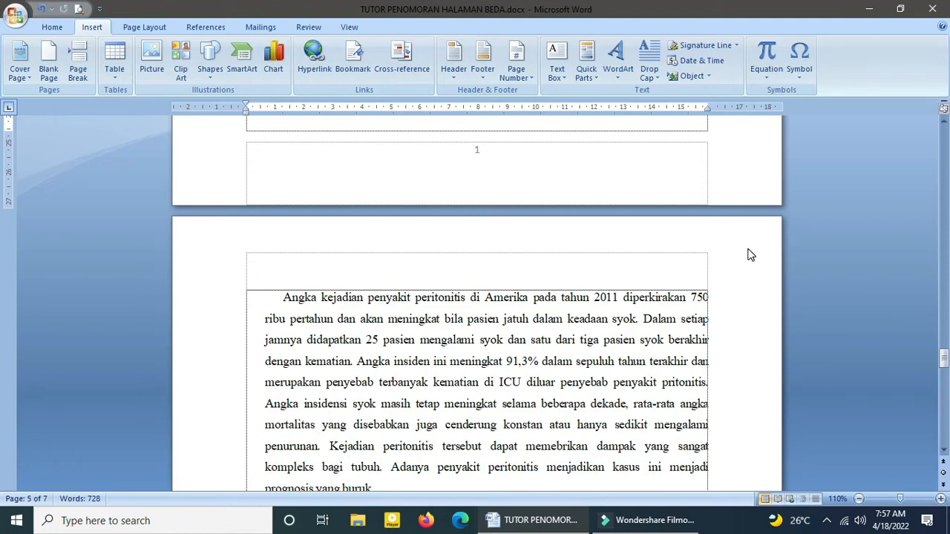
click(278, 297)
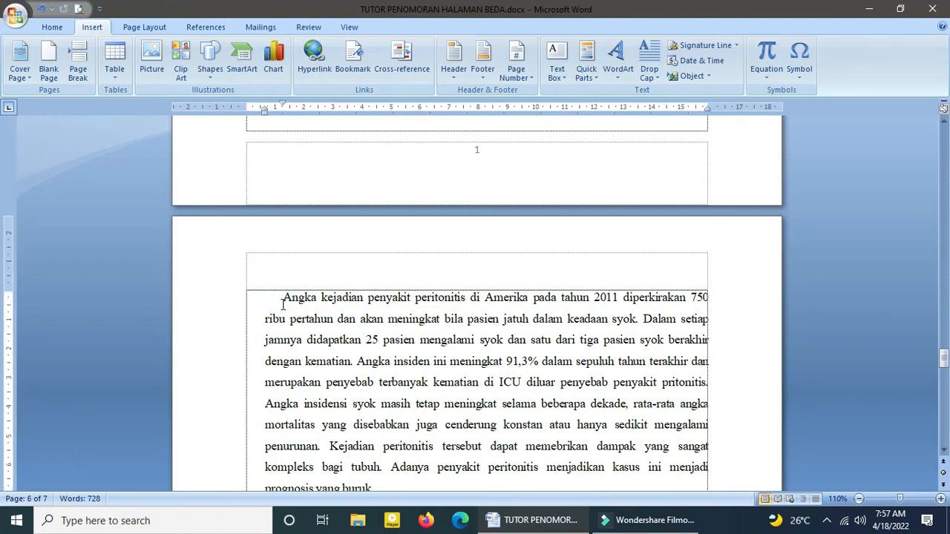
click(141, 28)
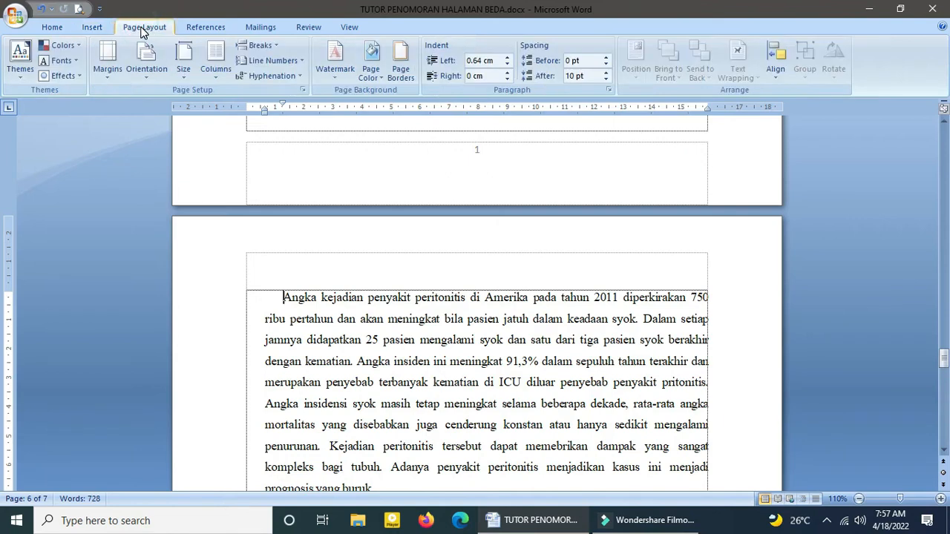
click(263, 47)
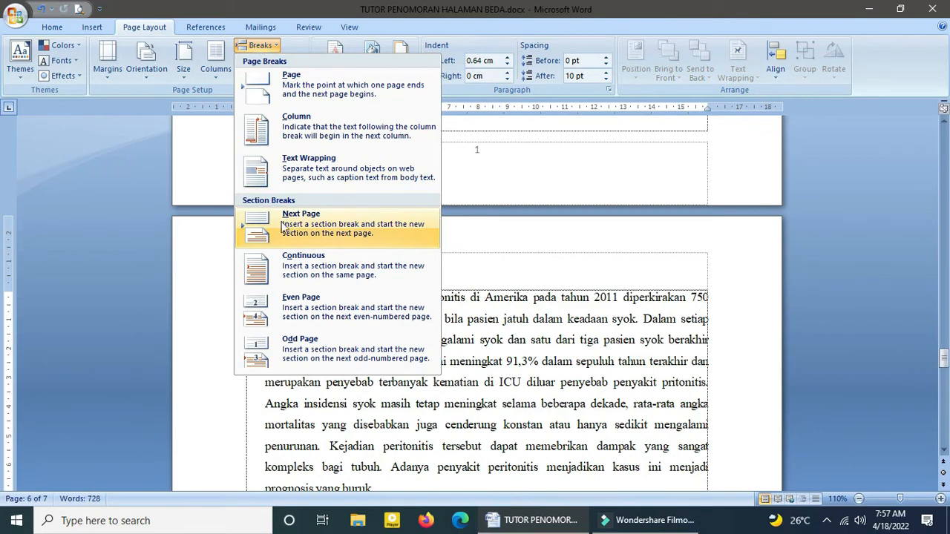
click(319, 228)
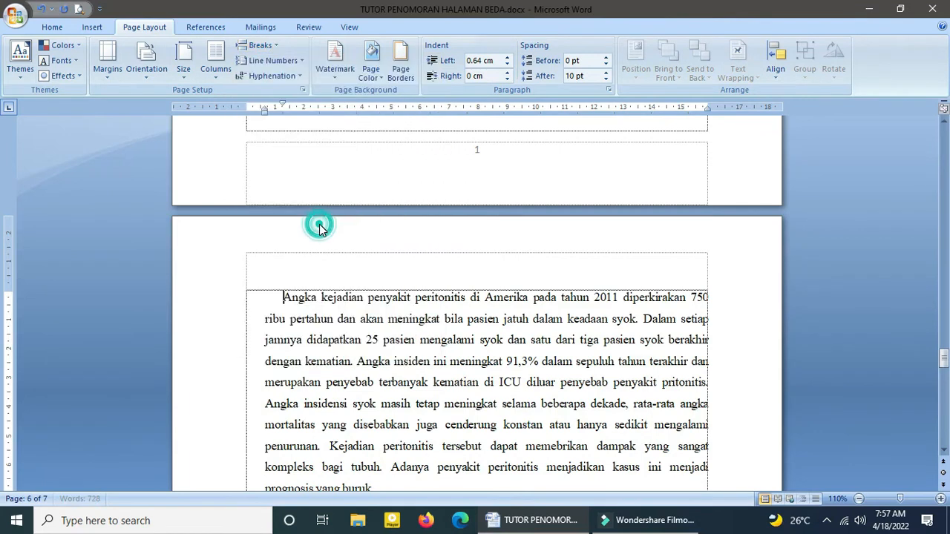
Step: Unlink both the header and the footer of section 4 from the previous section, and return to the body text
double_click(617, 265)
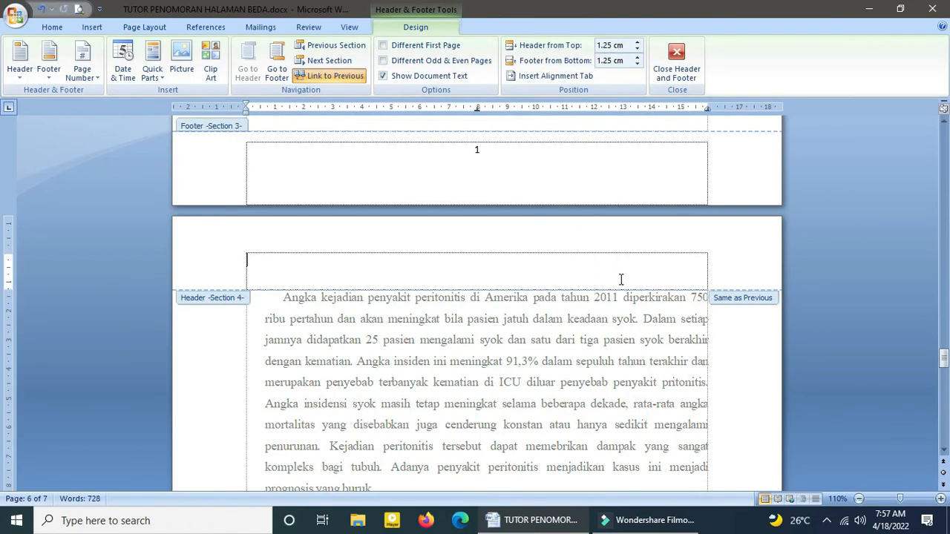
click(735, 299)
click(318, 75)
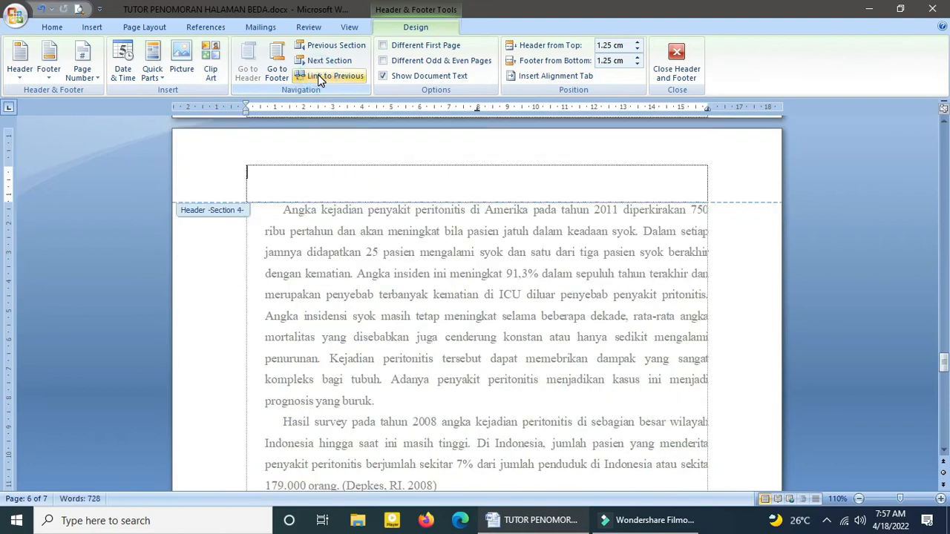
click(278, 73)
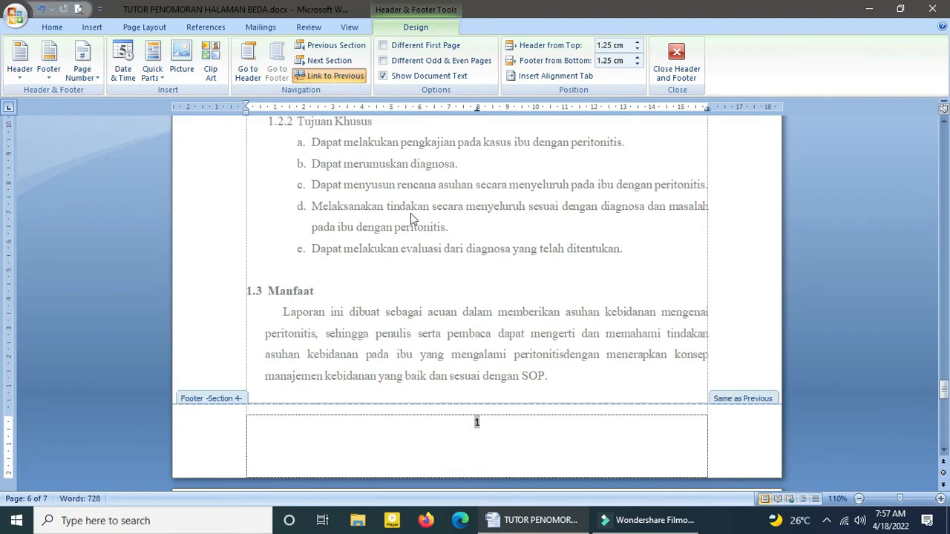
click(324, 77)
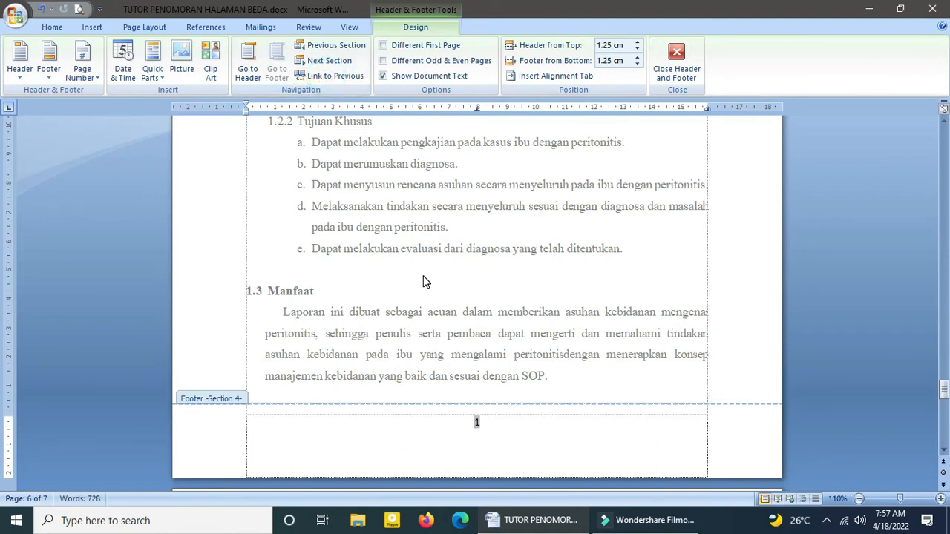
scroll(424, 275, down, 5)
scroll(424, 271, up, 3)
scroll(427, 271, up, 10)
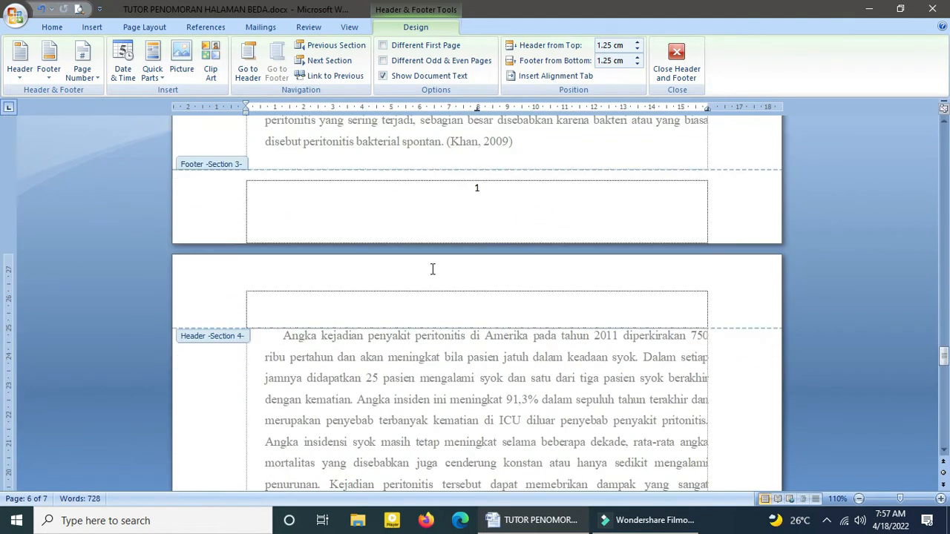
scroll(452, 248, down, 4)
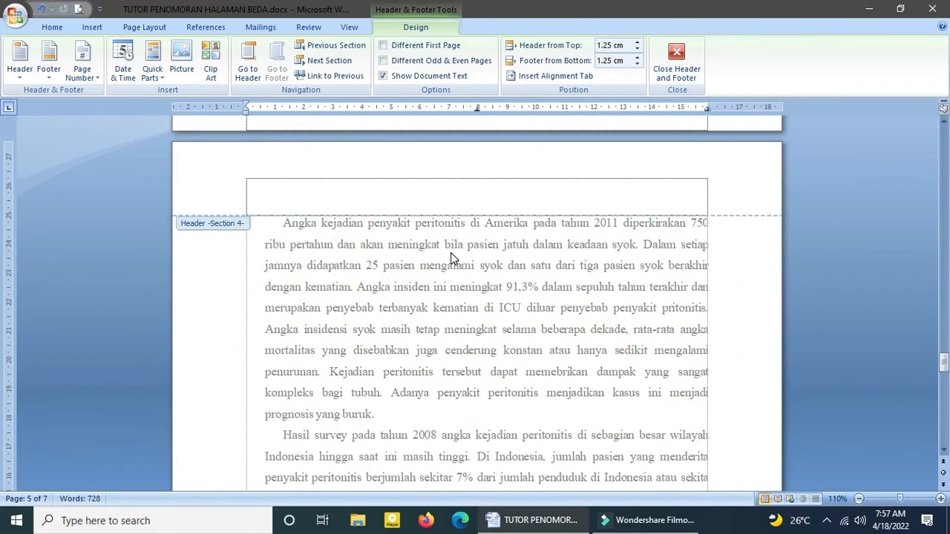
scroll(454, 257, up, 2)
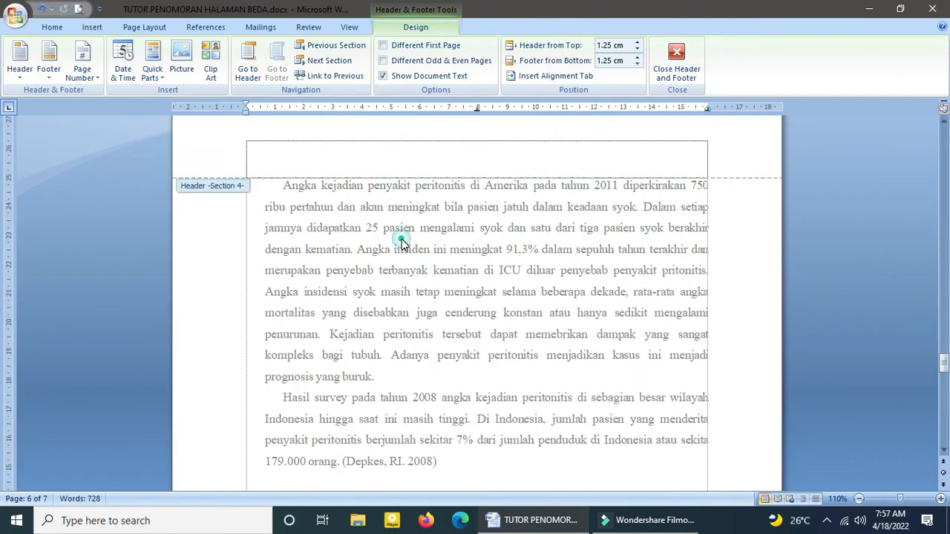
double_click(401, 239)
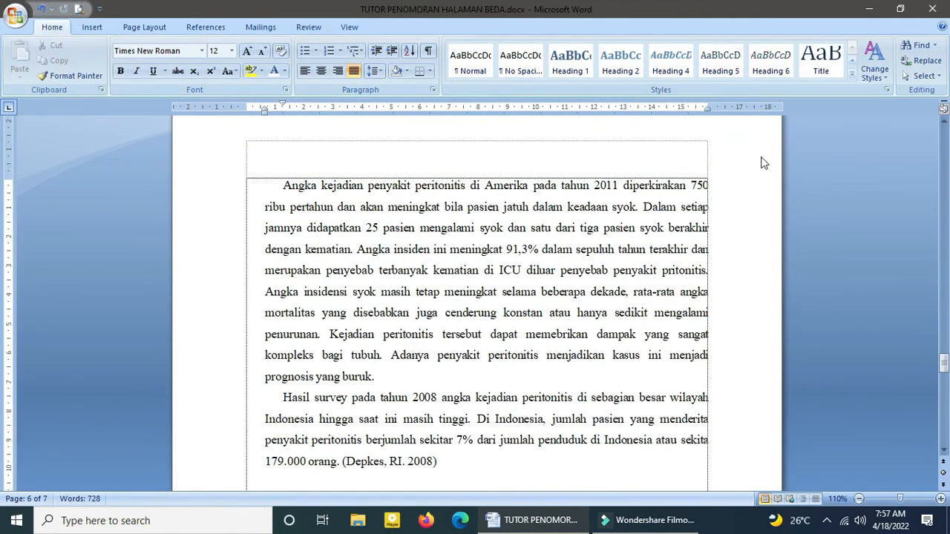
Step: Insert a Plain Number 3 page number at the top of the page for section 4
click(95, 27)
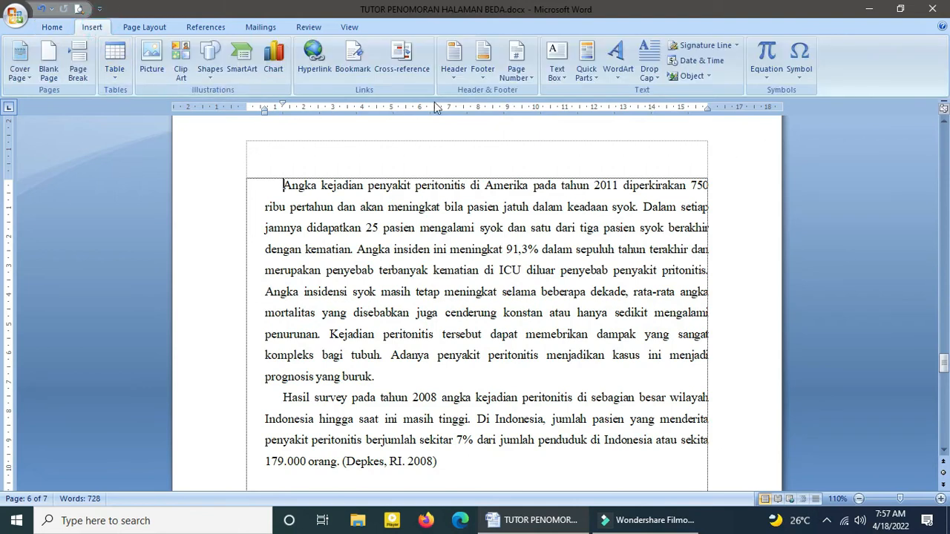
click(516, 64)
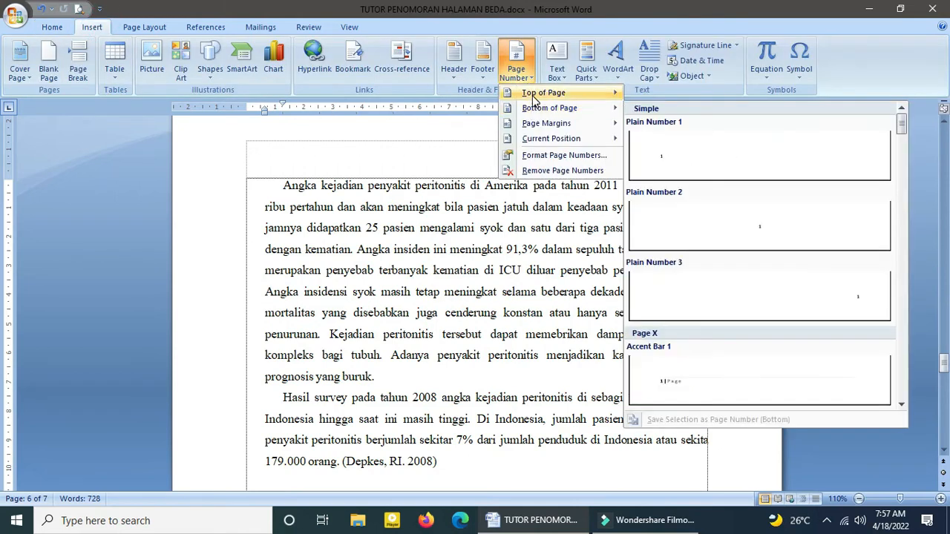
mouse_move(533, 97)
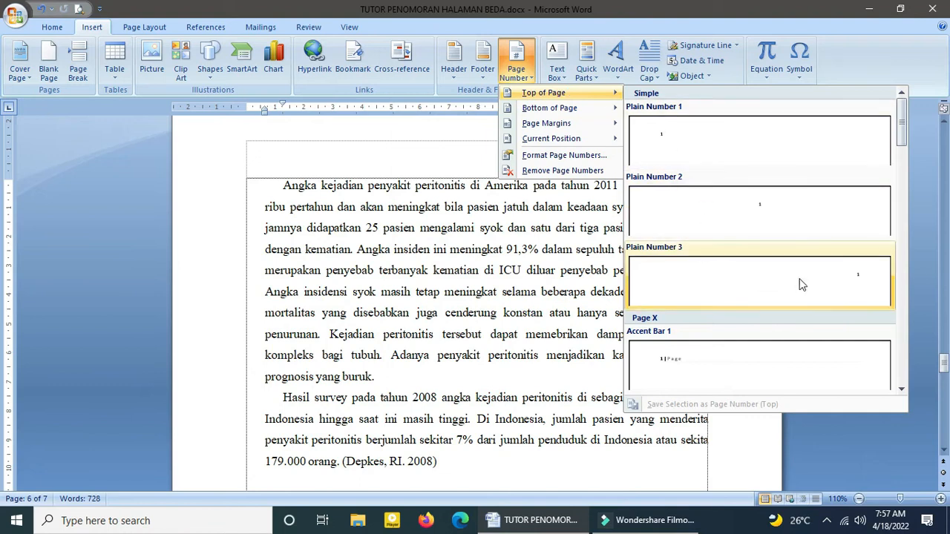
click(858, 277)
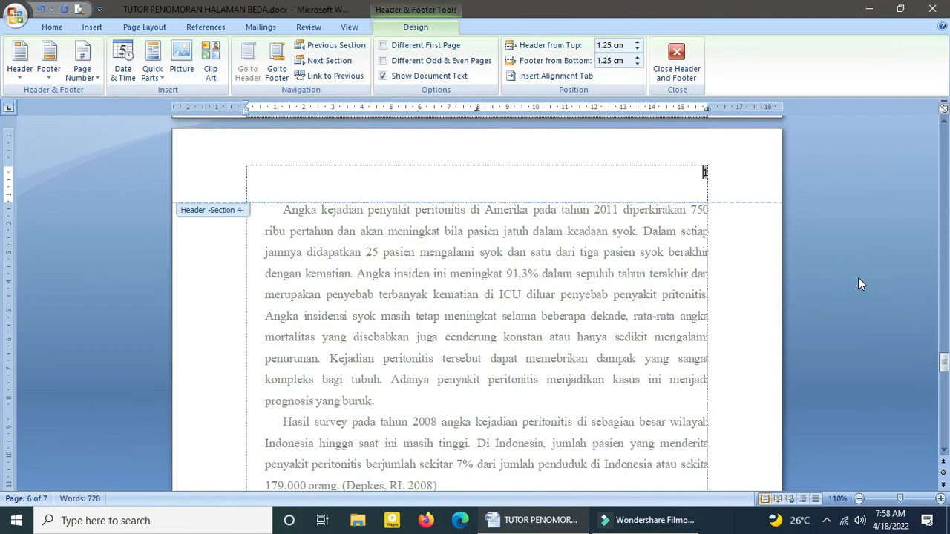
Step: Set the section 4 page numbering to start at 2
click(89, 28)
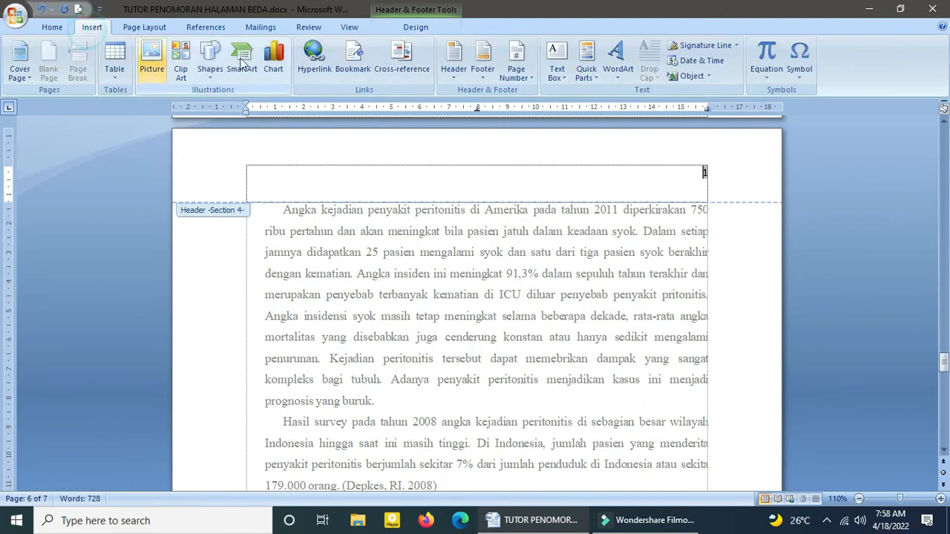
click(516, 72)
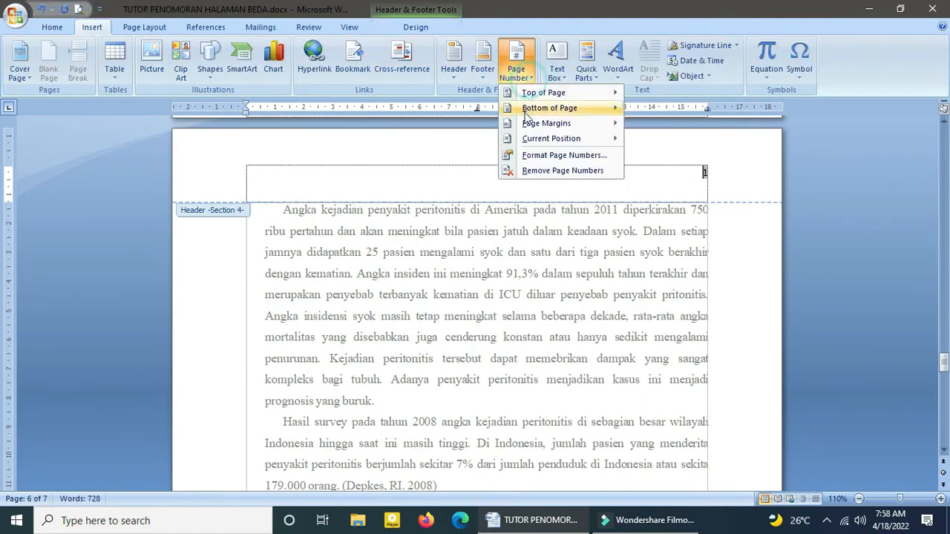
click(543, 156)
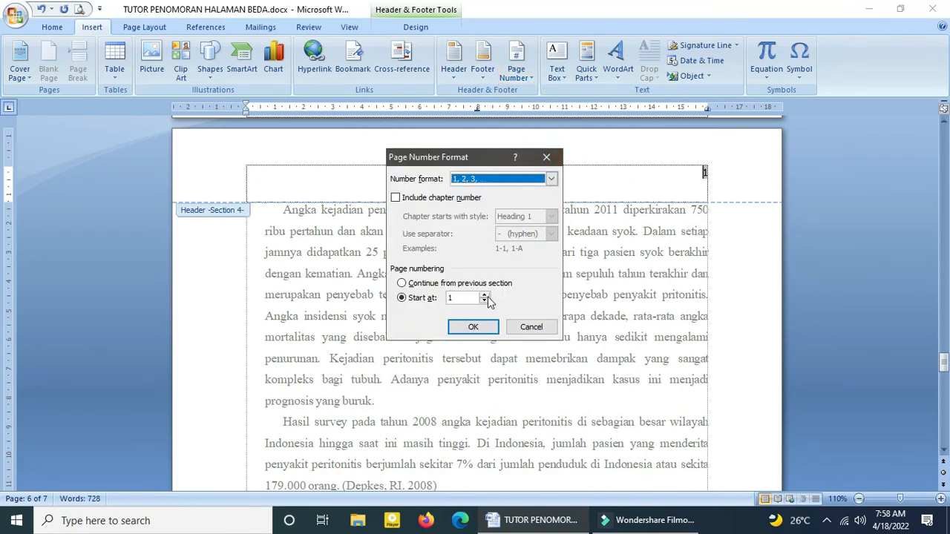
click(484, 294)
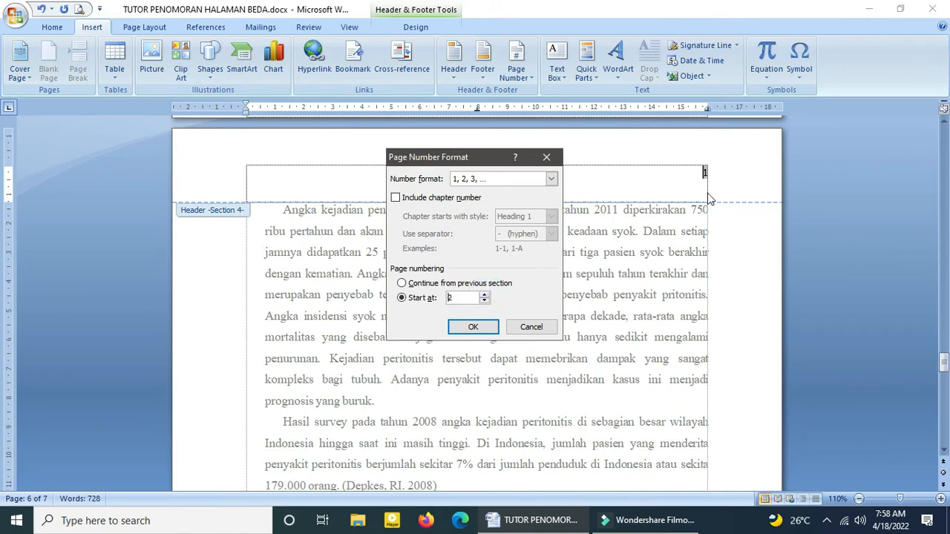
click(469, 326)
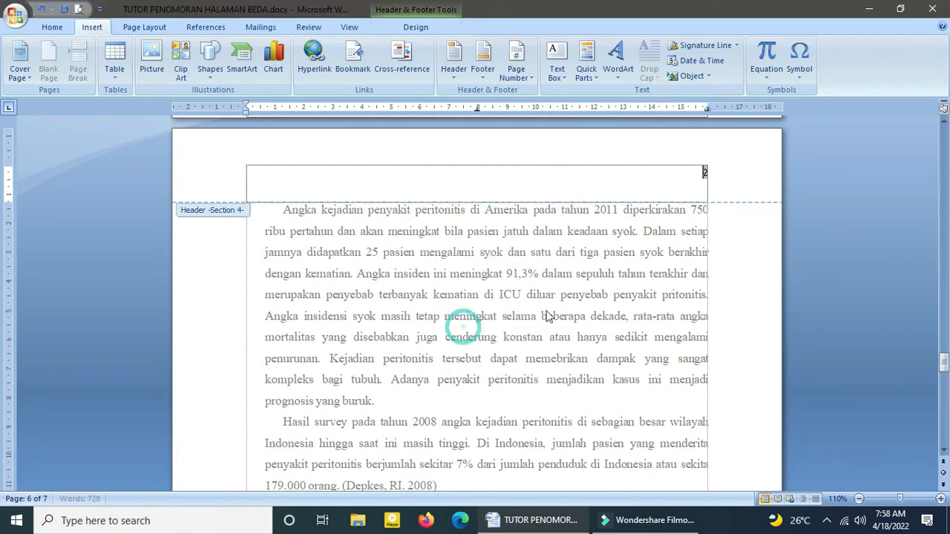
Step: Check the header page numbers from the end of section 1.3 Manfaat through to the DAFTAR PUSTAKA page
scroll(539, 297, down, 8)
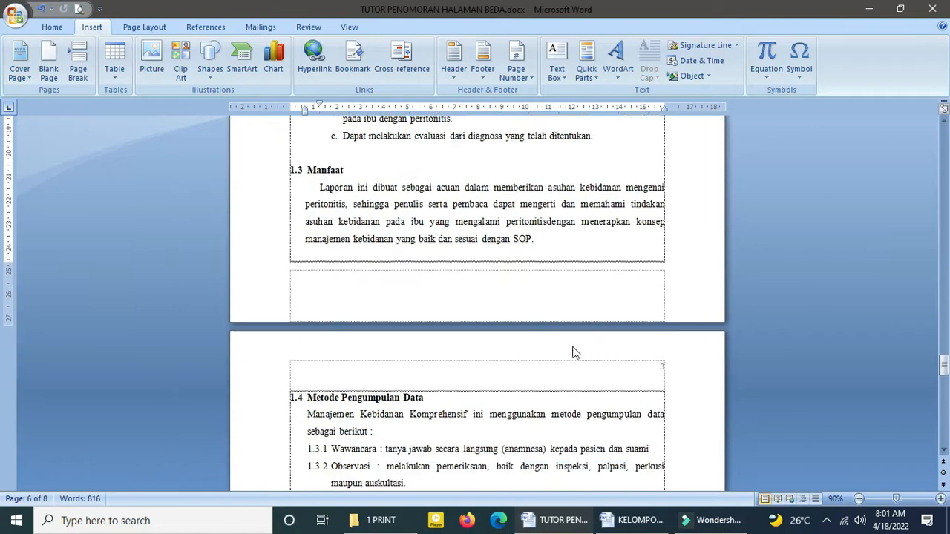
scroll(575, 352, down, 1)
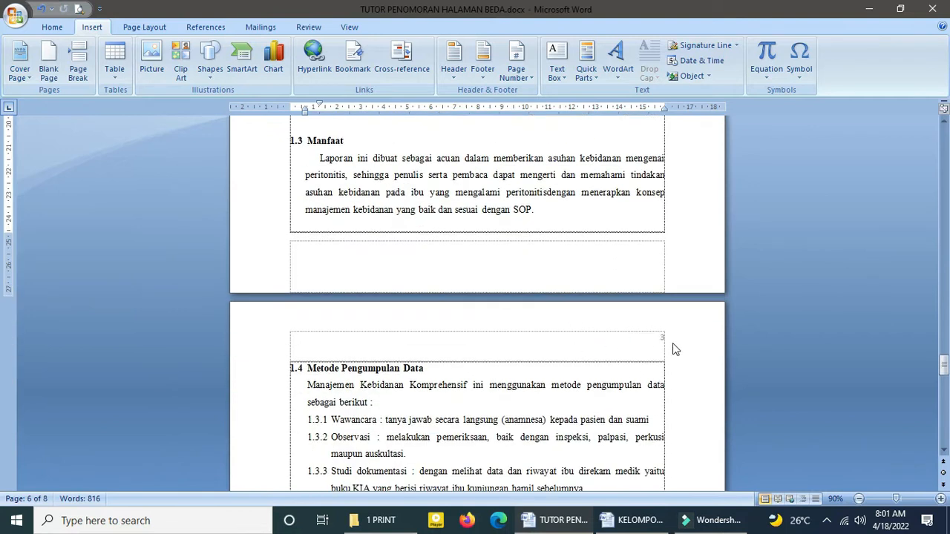
scroll(483, 353, down, 10)
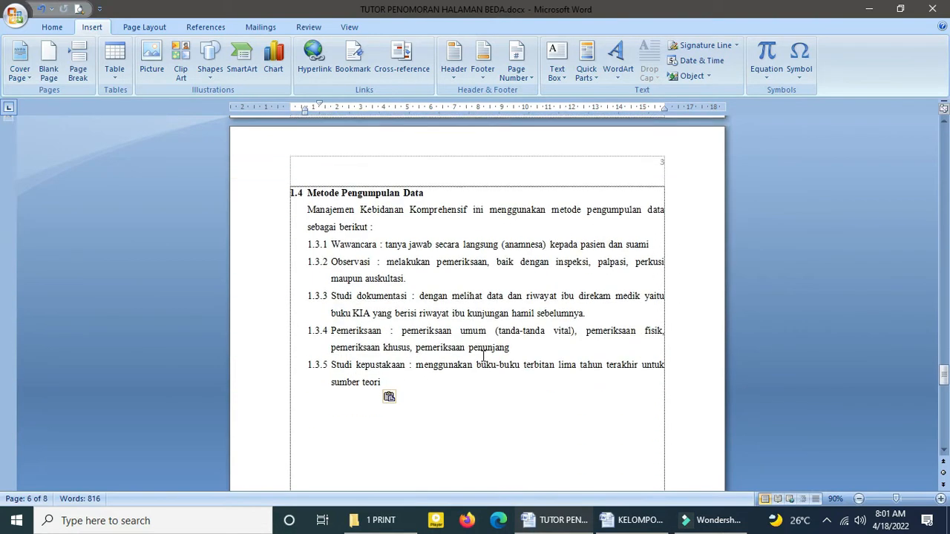
scroll(483, 354, down, 10)
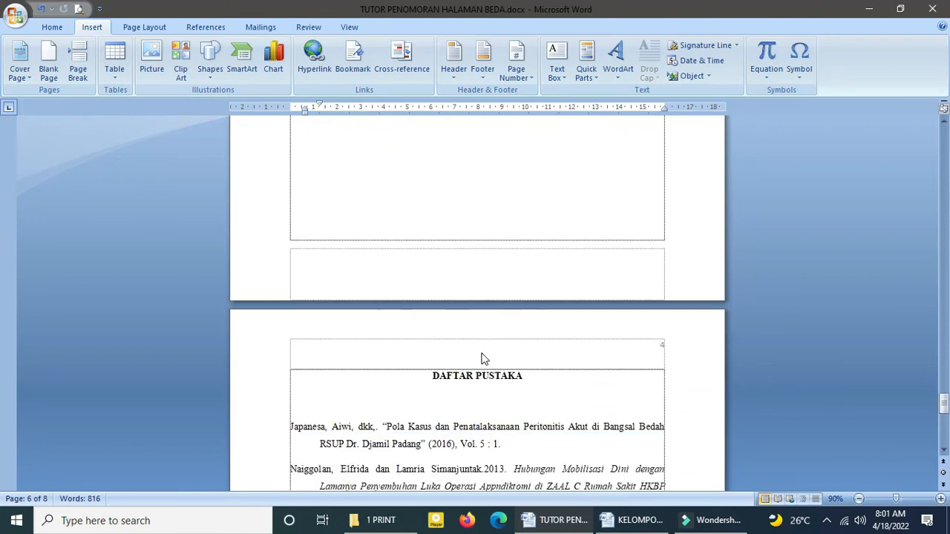
Step: Insert a Next Page section break directly before the DAFTAR PUSTAKA heading
click(477, 342)
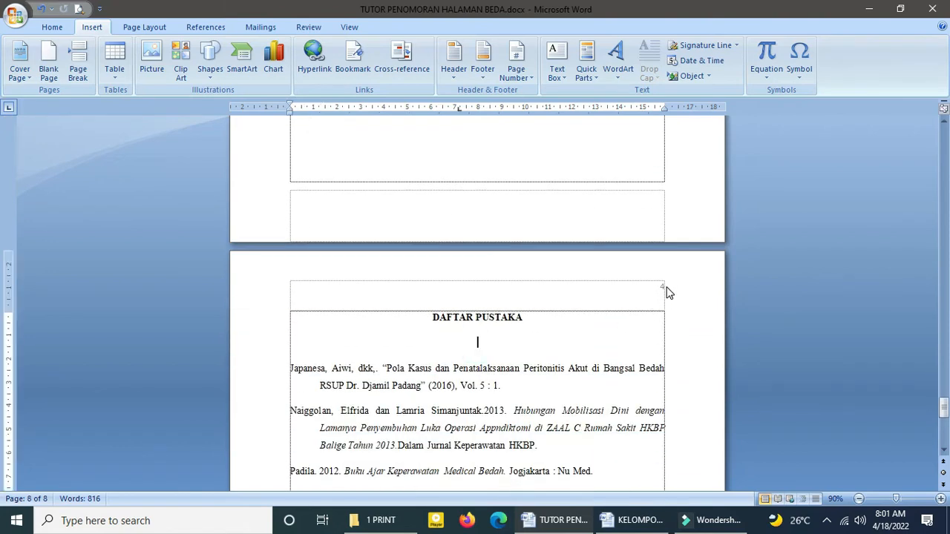
scroll(619, 314, down, 10)
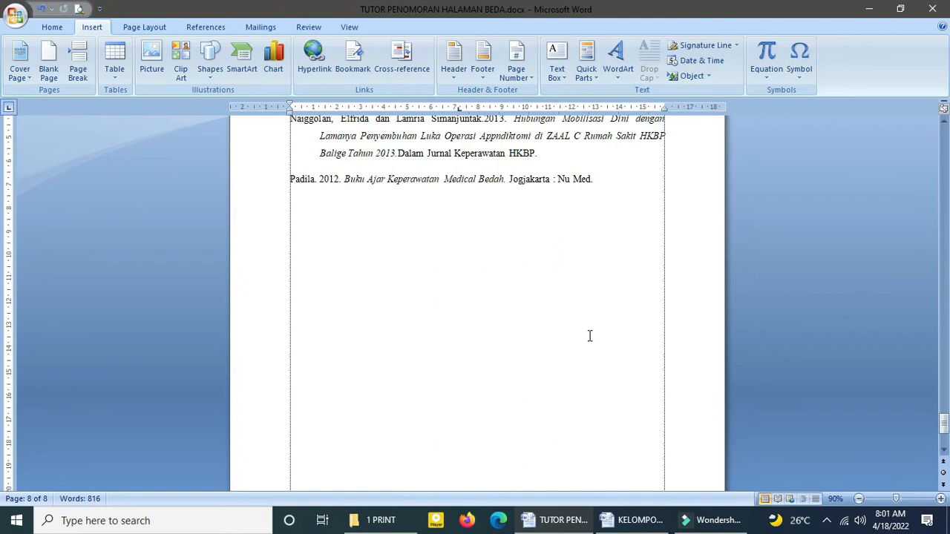
scroll(586, 339, down, 2)
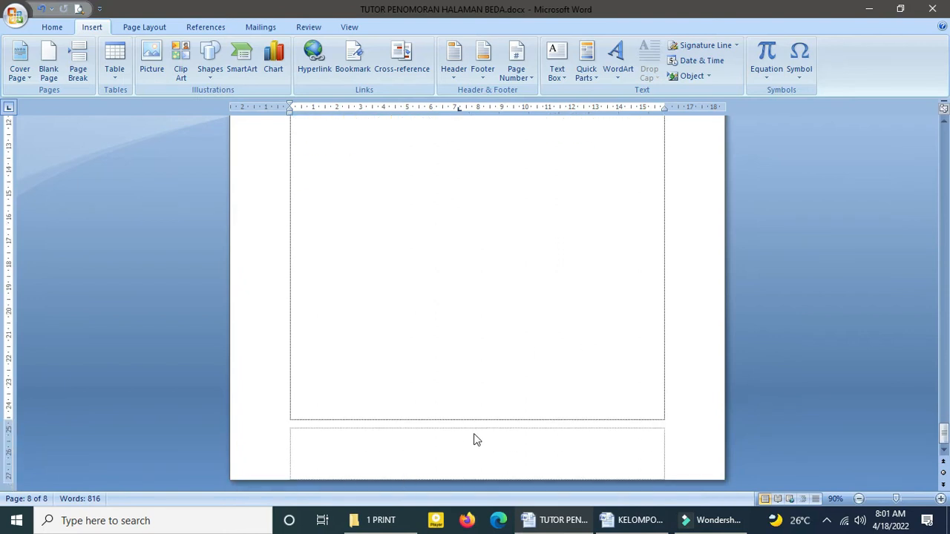
scroll(515, 346, up, 14)
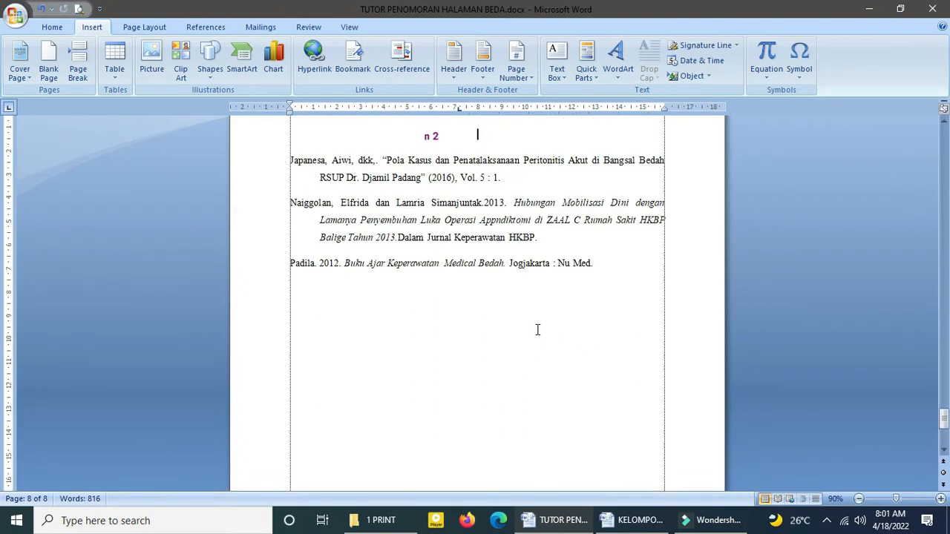
scroll(439, 262, down, 3)
click(435, 252)
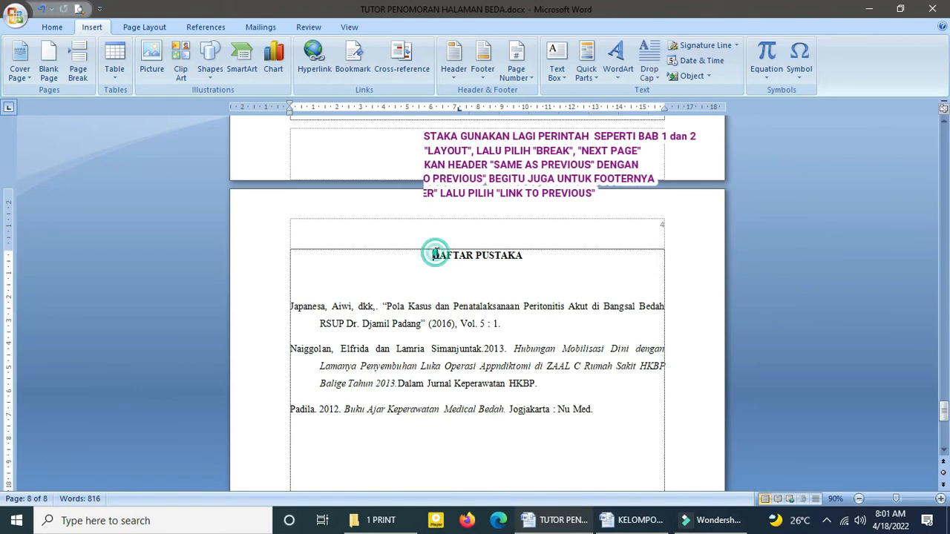
click(147, 28)
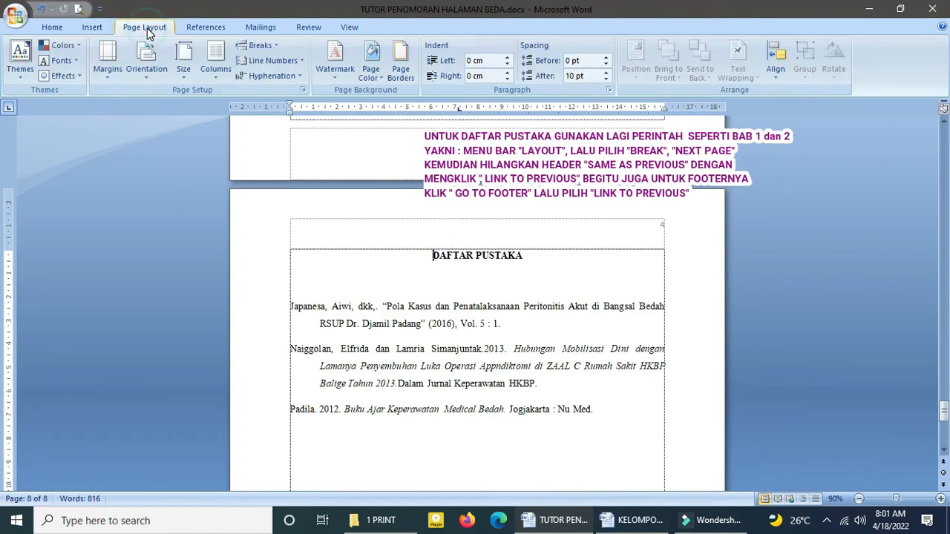
click(260, 46)
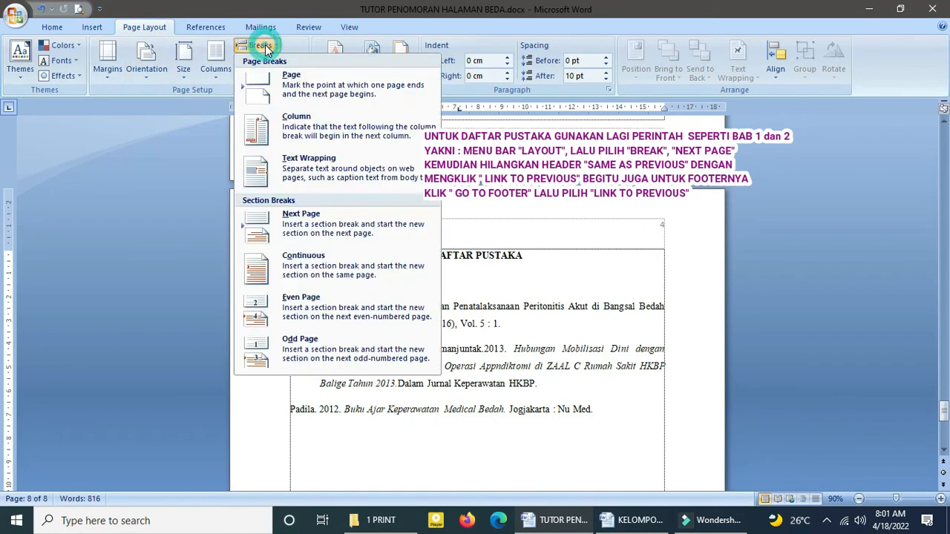
click(329, 226)
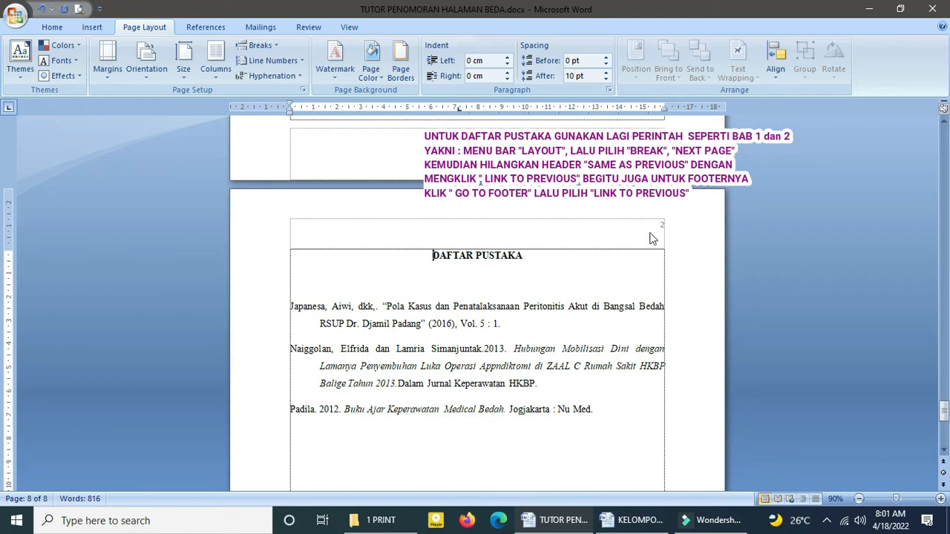
Step: Unlink the DAFTAR PUSTAKA section's header and footer from the previous section, and delete the page number in its header
double_click(536, 232)
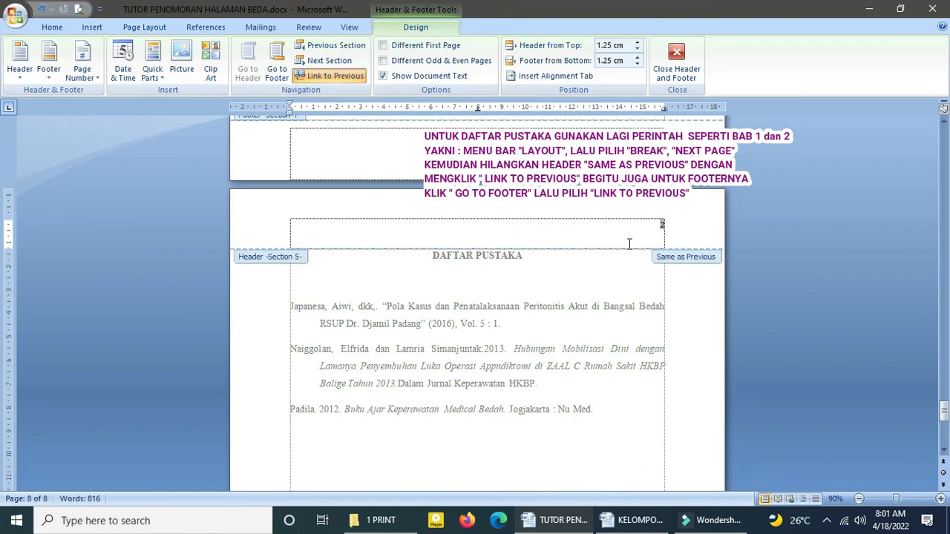
click(672, 253)
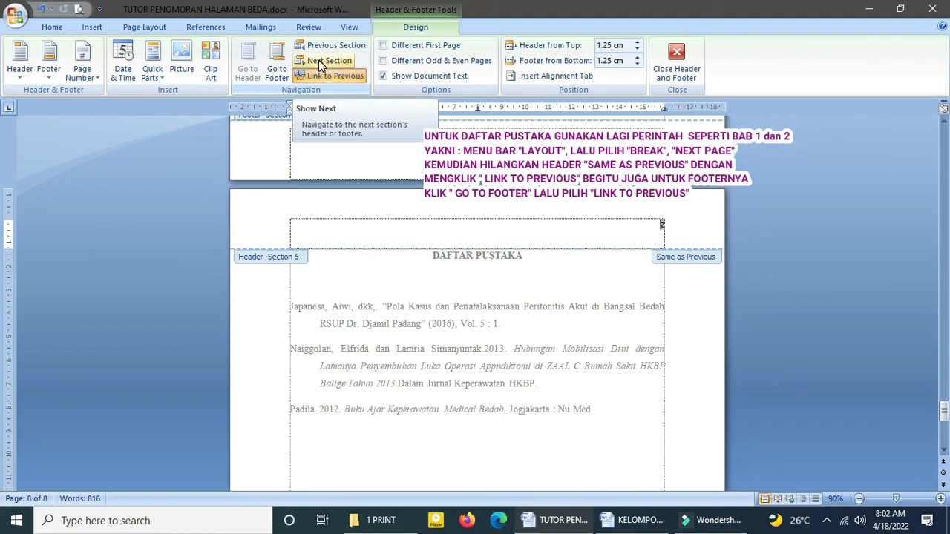
click(339, 78)
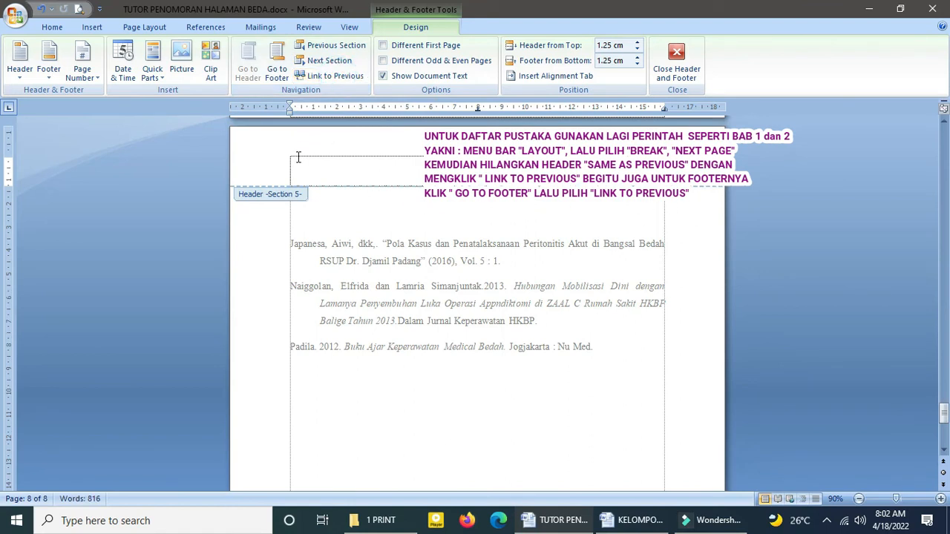
click(280, 72)
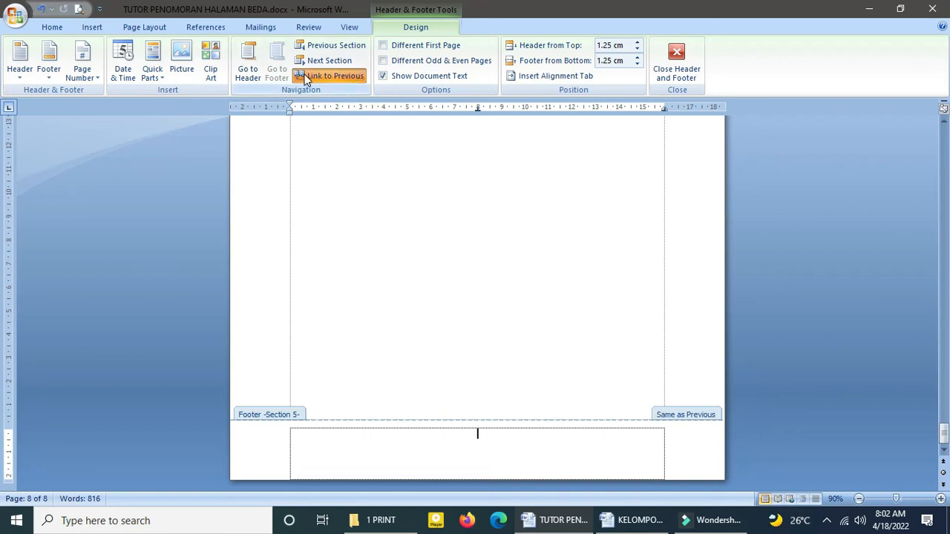
click(332, 77)
scroll(532, 388, down, 10)
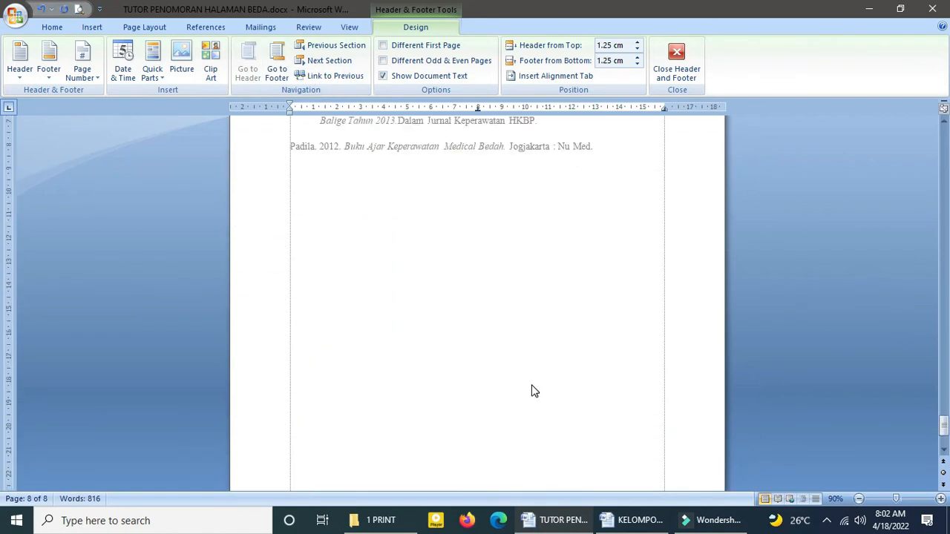
scroll(476, 429, up, 10)
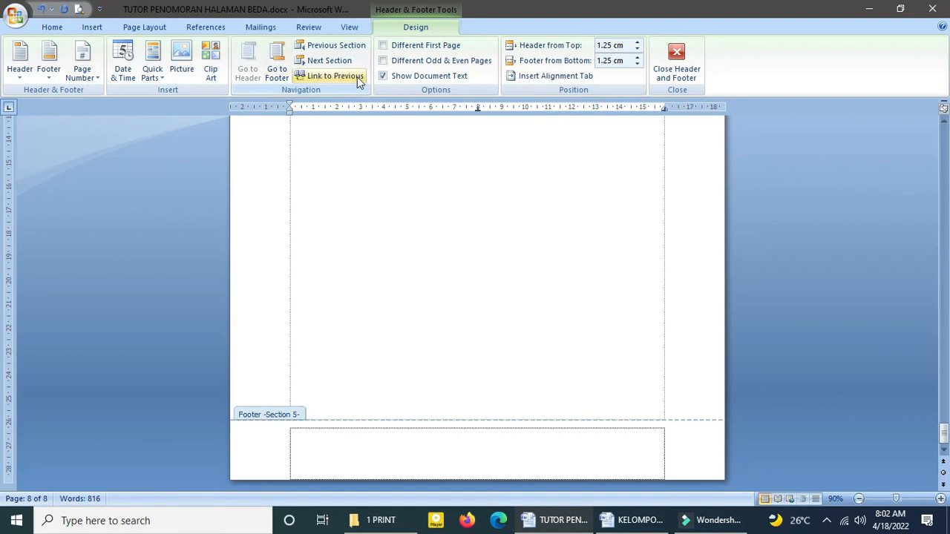
Step: Set the DAFTAR PUSTAKA section's page numbering to start at 20, and return to the body text
click(91, 28)
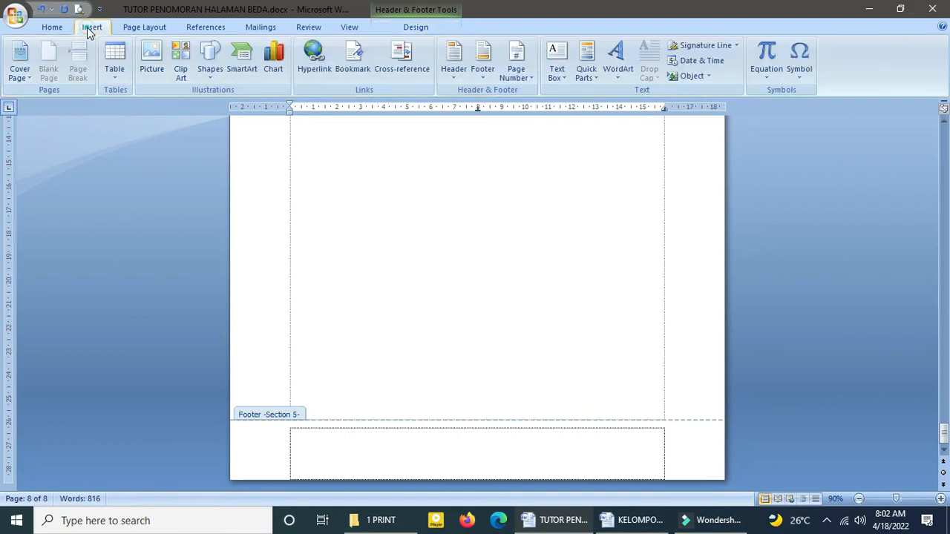
click(528, 80)
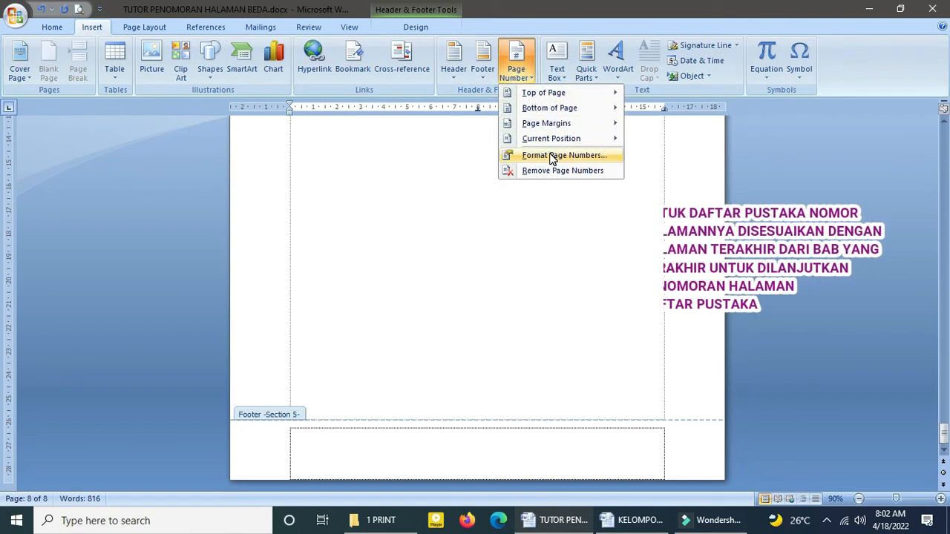
click(553, 156)
click(450, 297)
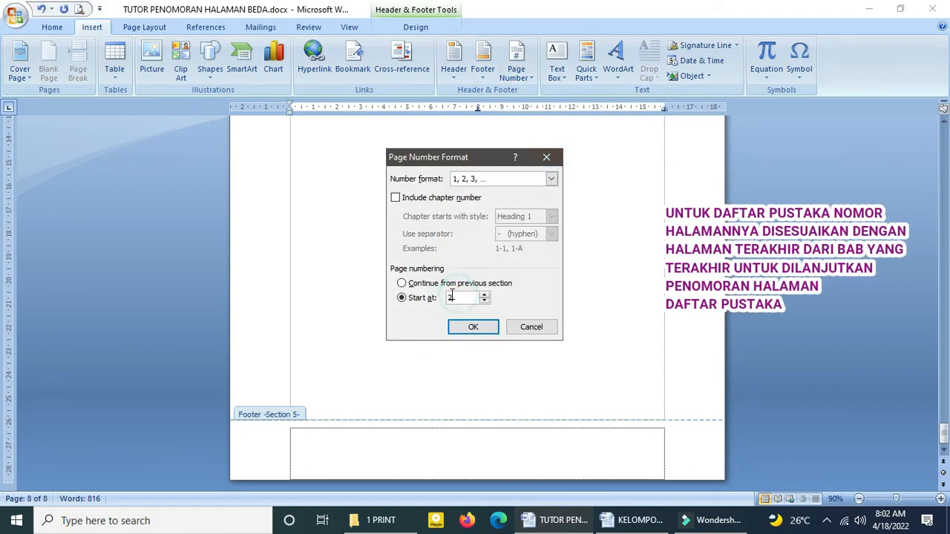
text(20)
click(479, 331)
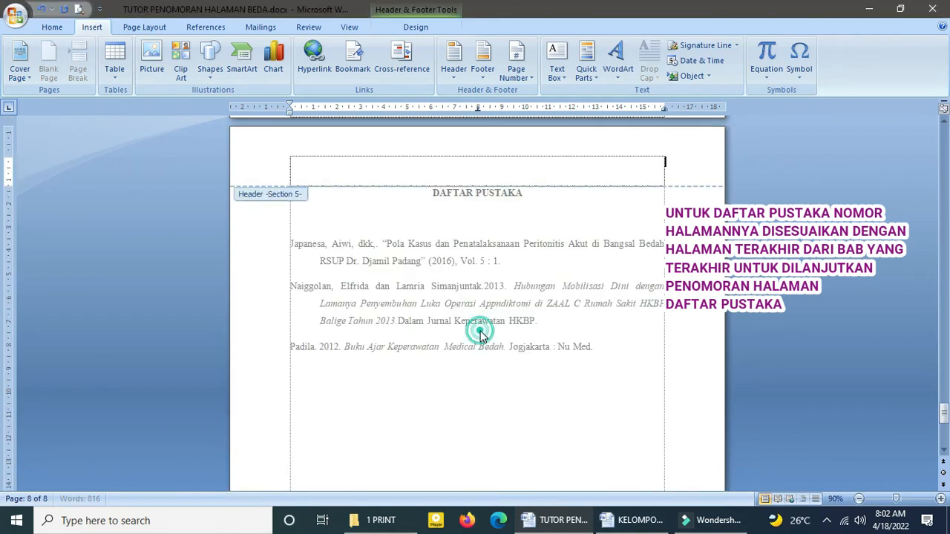
scroll(497, 334, down, 9)
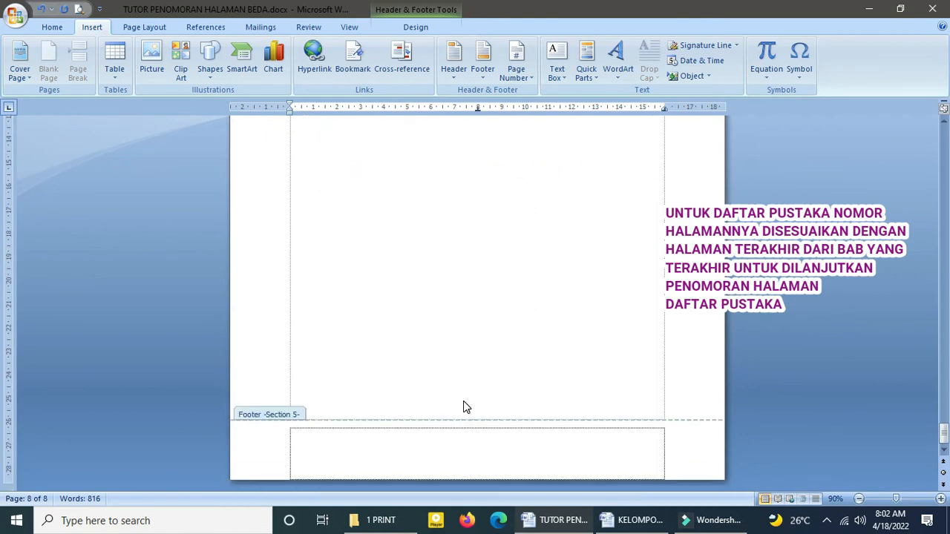
scroll(464, 407, up, 5)
scroll(484, 349, up, 2)
click(764, 500)
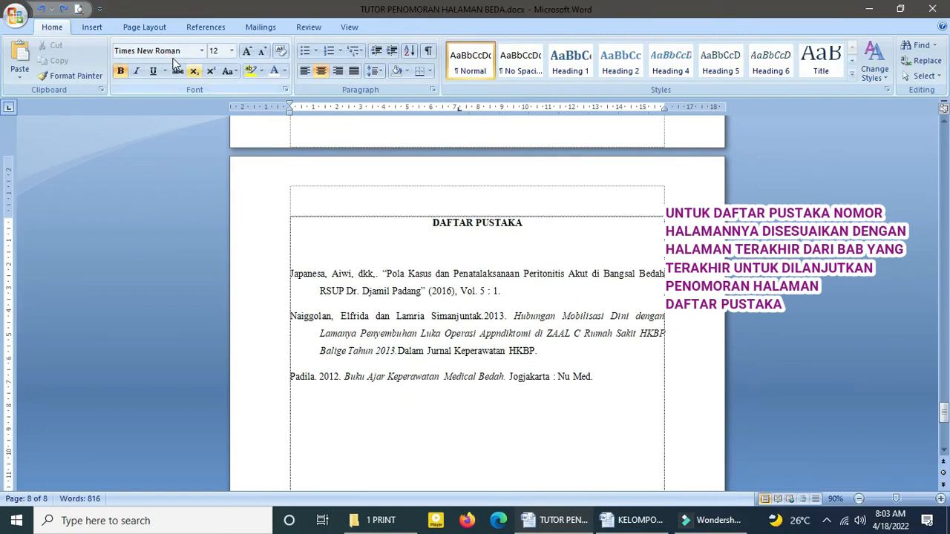
Step: Insert a Plain Number 2 page number at the bottom of the DAFTAR PUSTAKA page
click(92, 27)
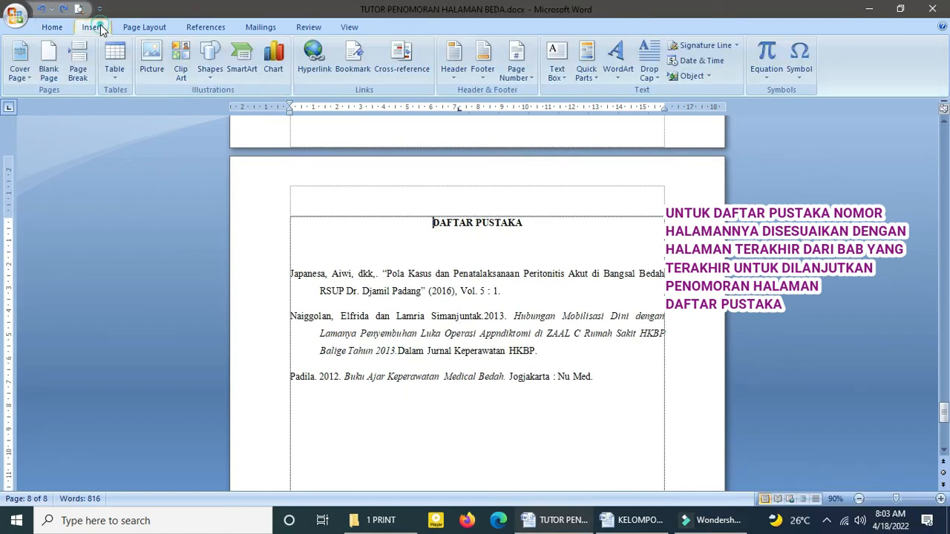
click(517, 74)
mouse_move(549, 109)
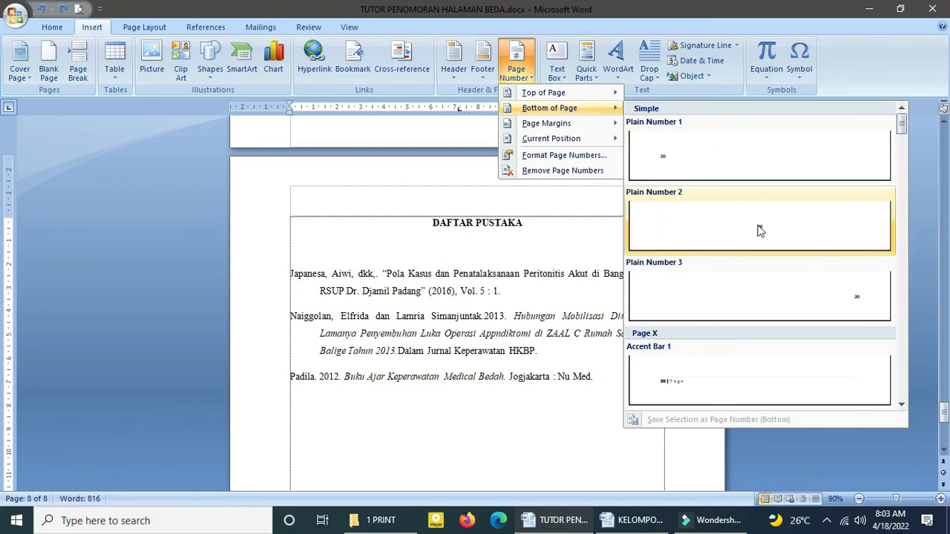
click(758, 231)
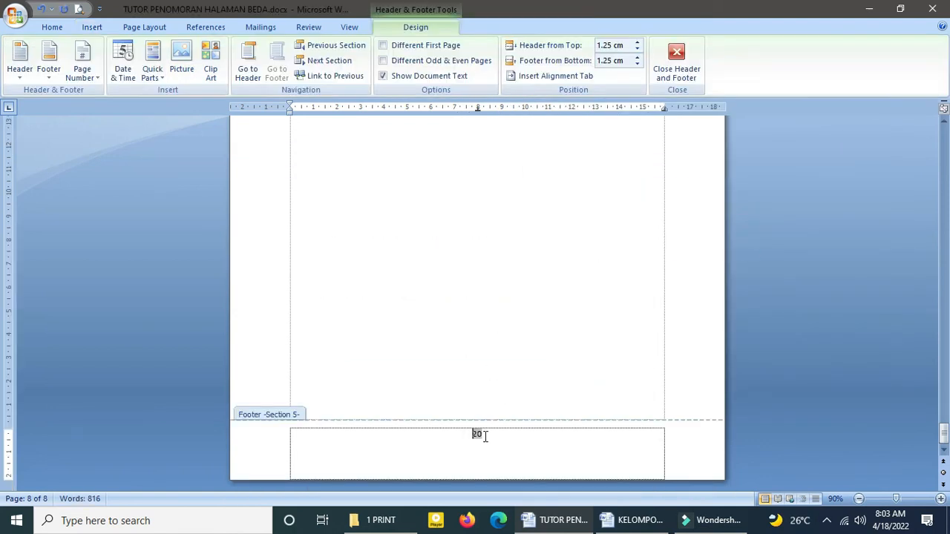
Step: Set the DAFTAR PUSTAKA section's page numbering to start at 15, and return to the body text
click(92, 28)
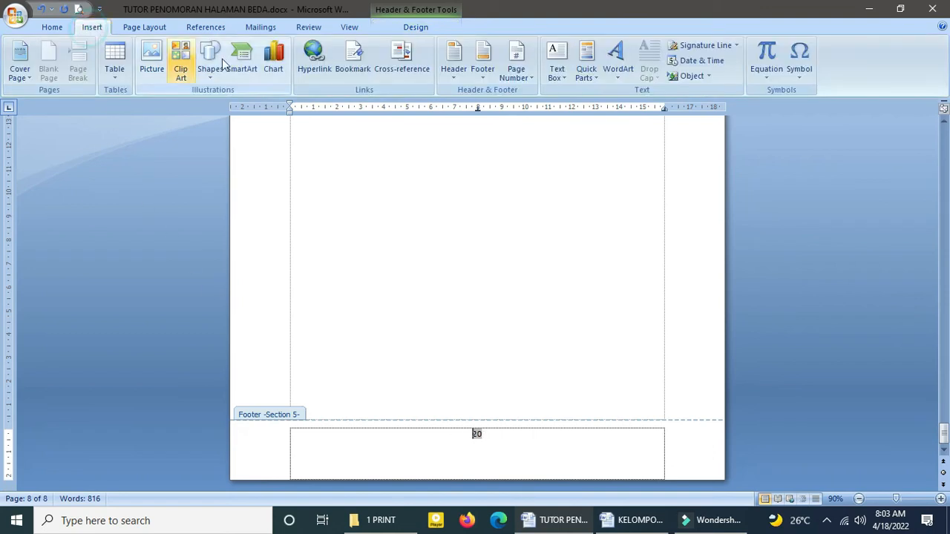
click(518, 80)
click(562, 156)
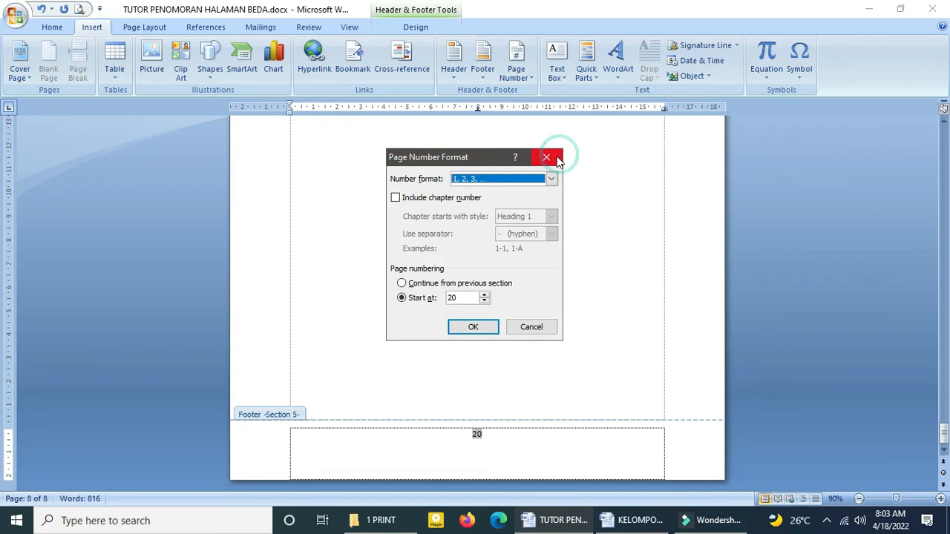
click(436, 299)
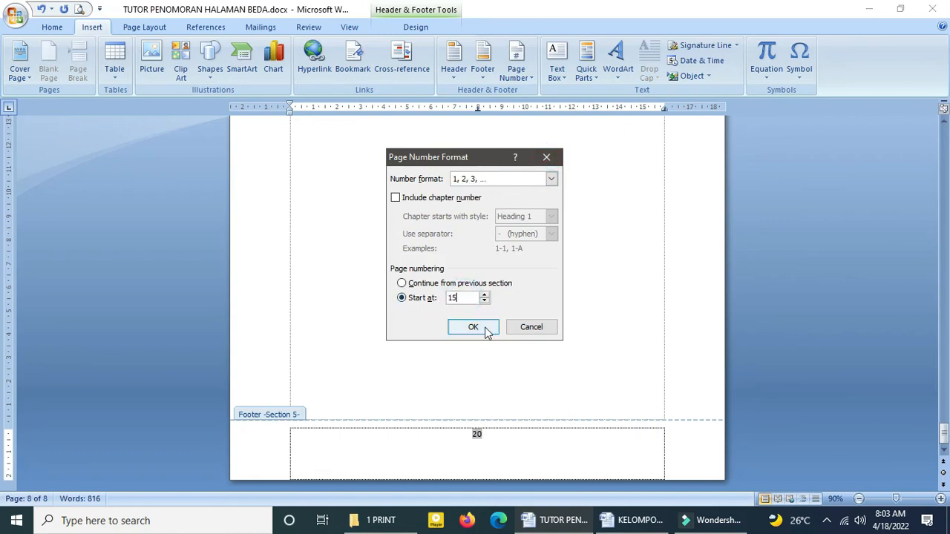
click(483, 328)
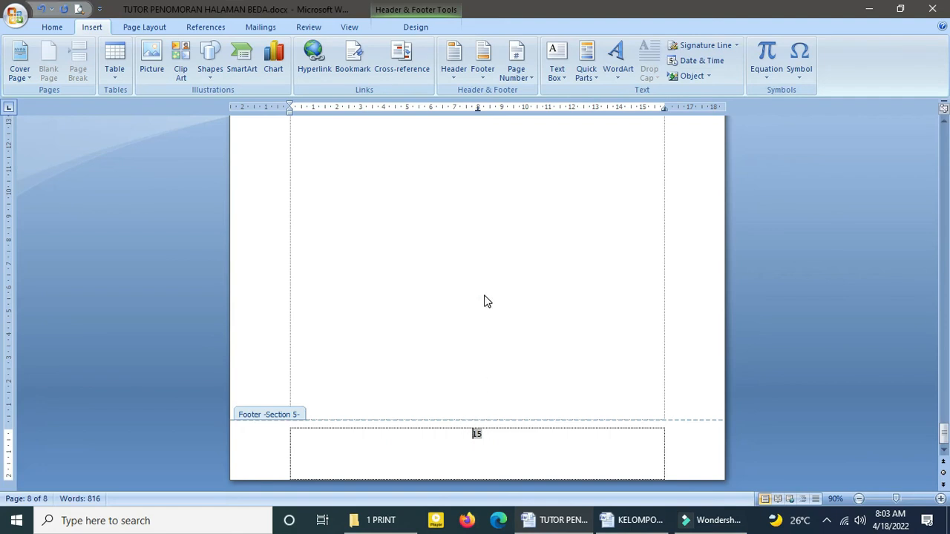
double_click(484, 302)
Step: Return to the body text and examine the page numbering across all sections in a multi-page overview
scroll(490, 316, up, 4)
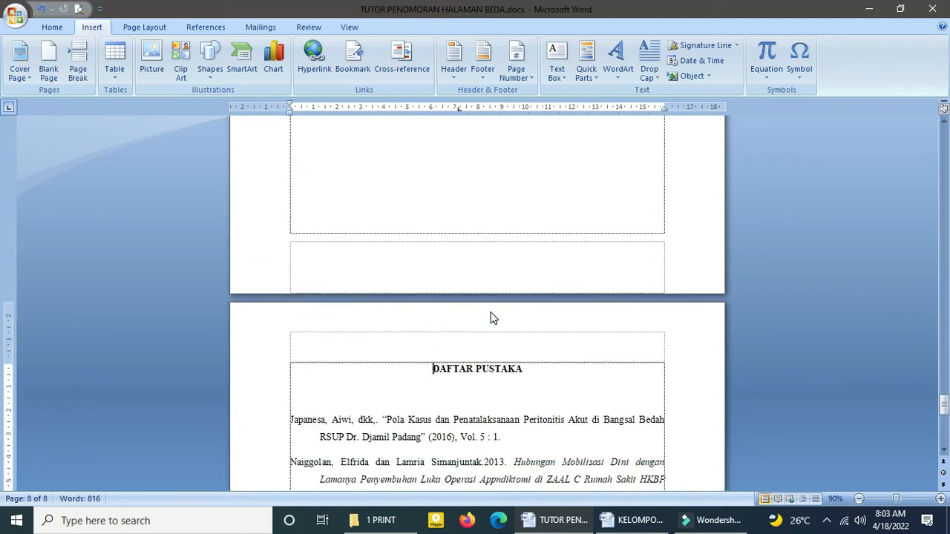
scroll(490, 318, up, 2)
ctrl+scroll(514, 290, down, 5)
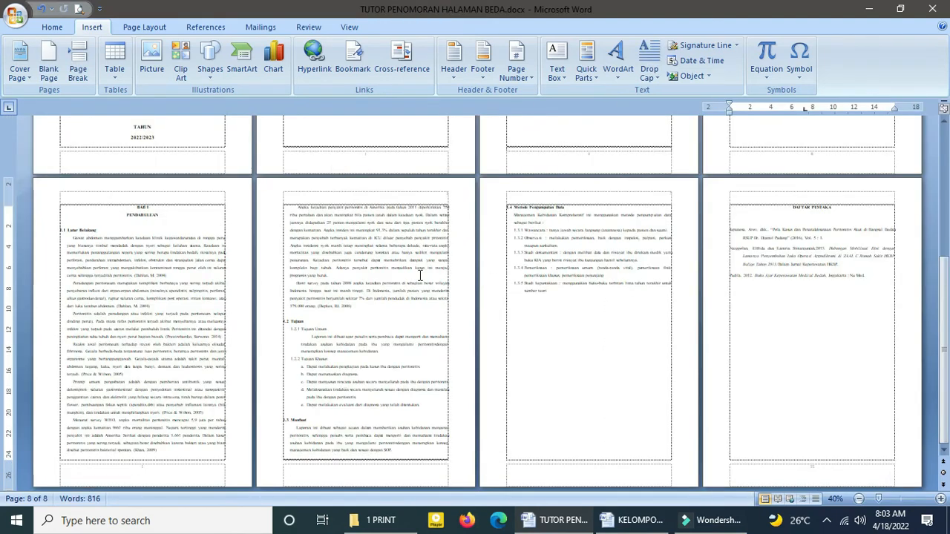
scroll(420, 276, up, 6)
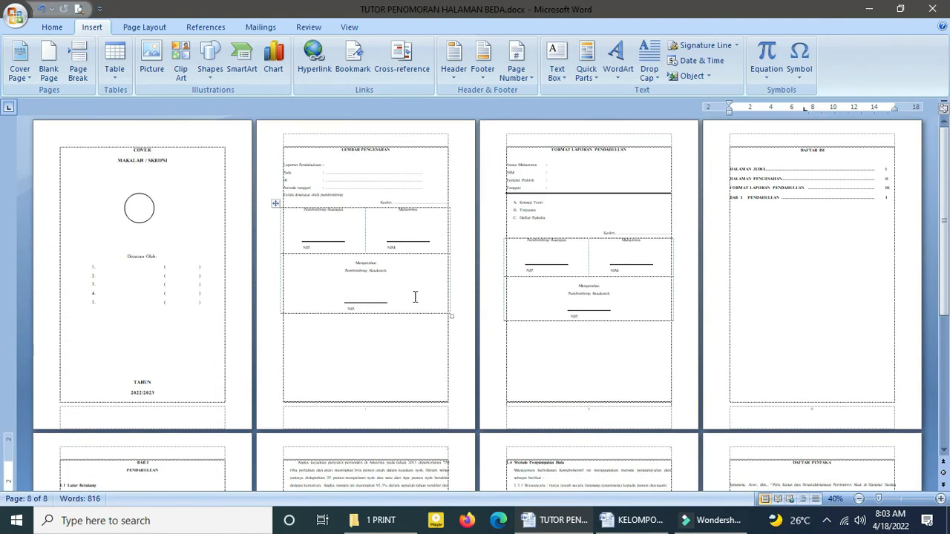
ctrl+scroll(415, 297, up, 1)
ctrl+scroll(415, 297, up, 1)
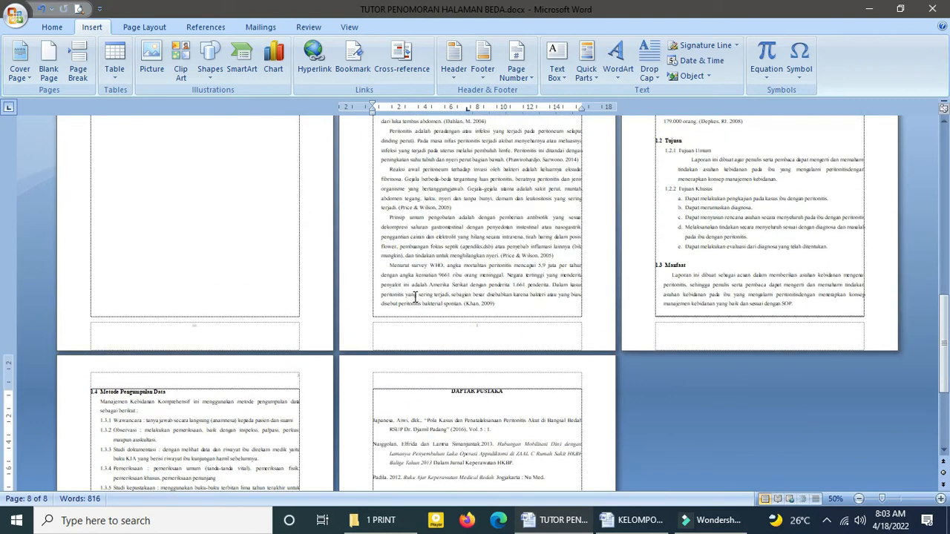
scroll(414, 297, down, 1)
Step: Examine the footers of the cover and the front matter pages through DAFTAR ISI for their page numbering
drag(944, 385, 944, 148)
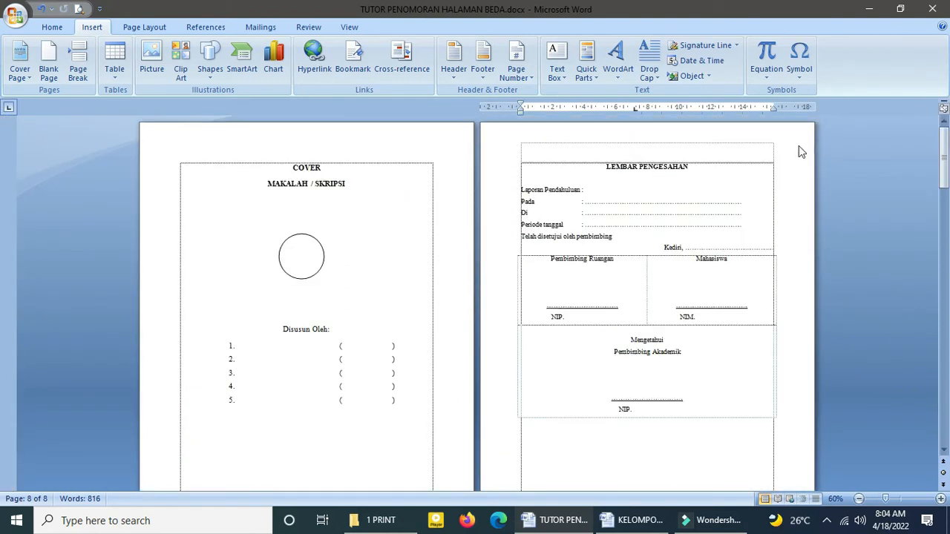
scroll(349, 208, down, 7)
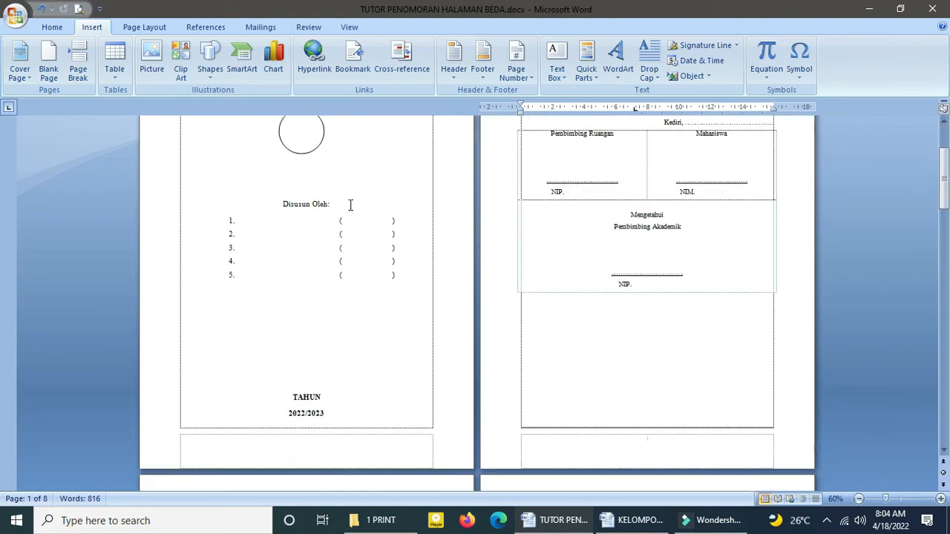
click(631, 253)
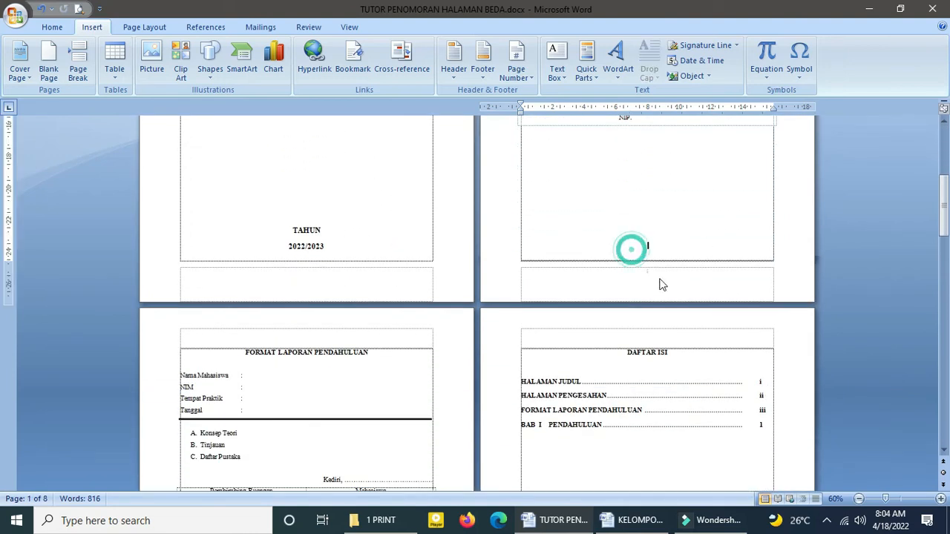
ctrl+scroll(648, 276, up, 3)
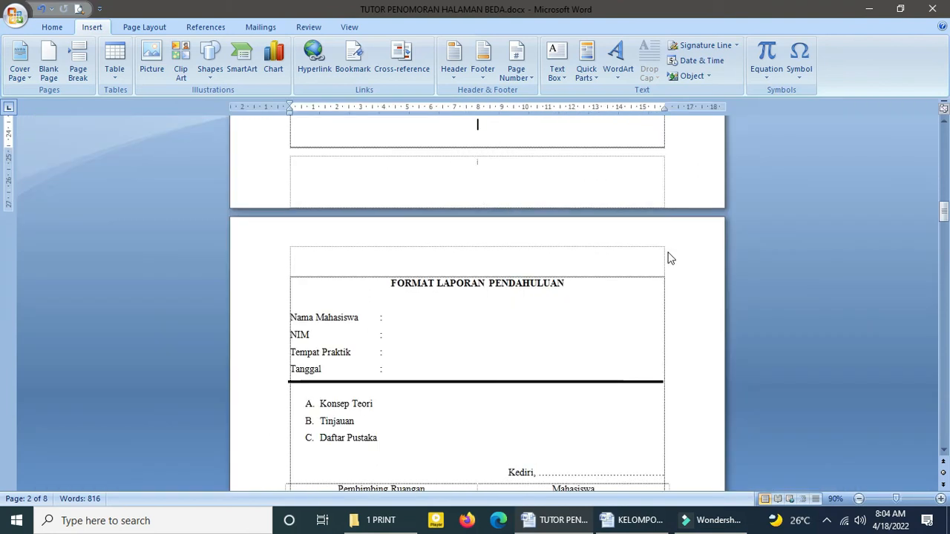
scroll(496, 209, down, 10)
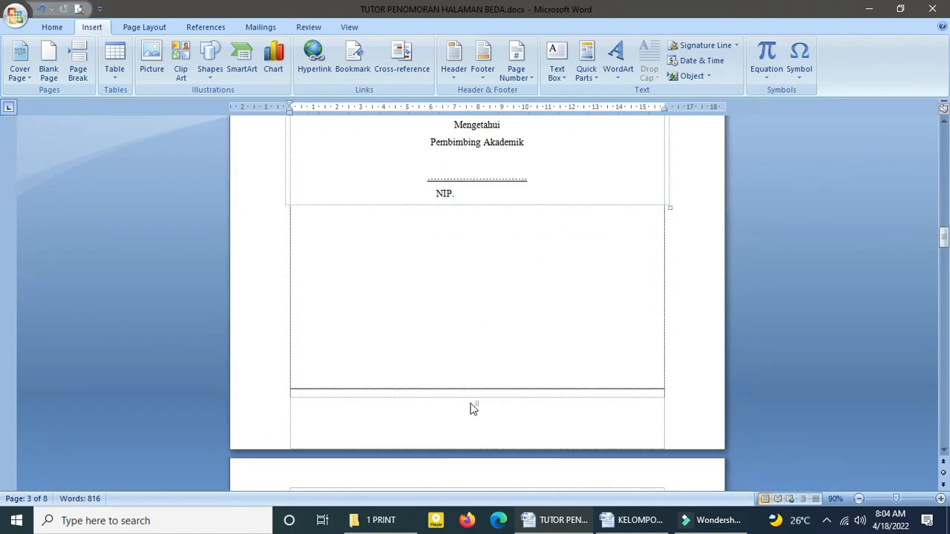
scroll(473, 409, down, 7)
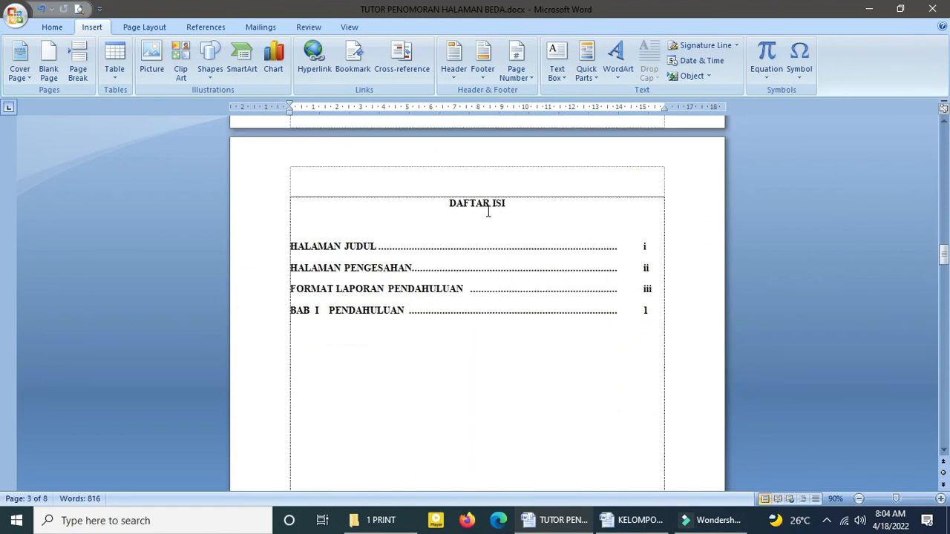
scroll(547, 334, down, 13)
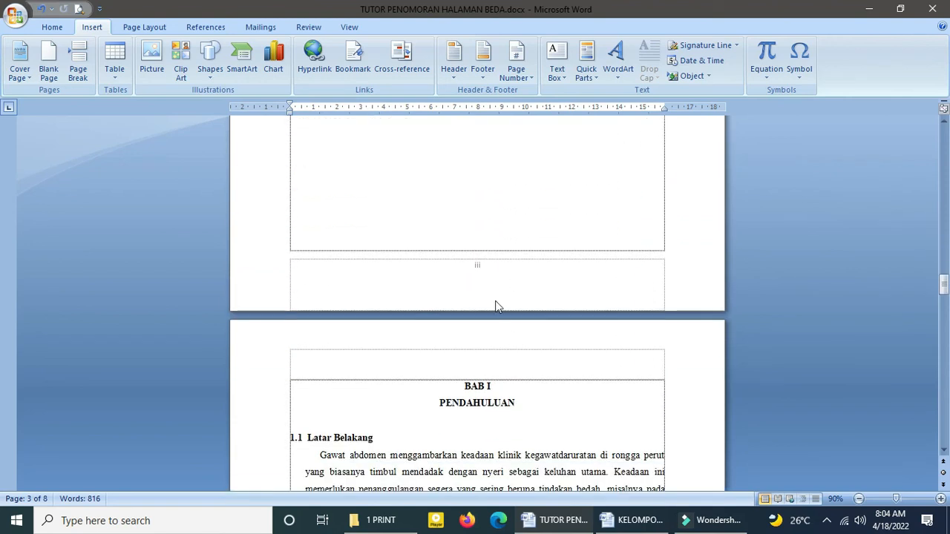
Step: Examine the page number placement in the headers and footers from BAB I through DAFTAR PUSTAKA
scroll(472, 271, down, 5)
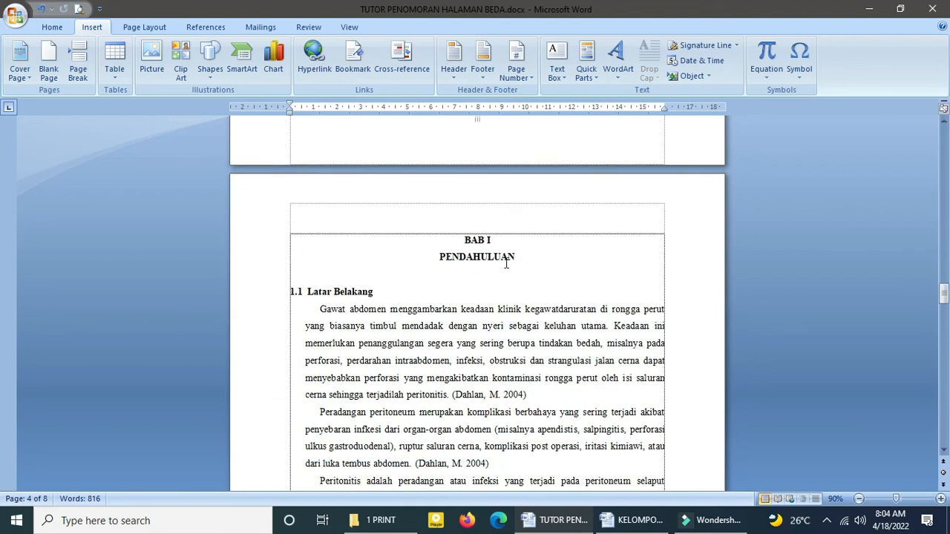
click(487, 202)
scroll(439, 264, down, 9)
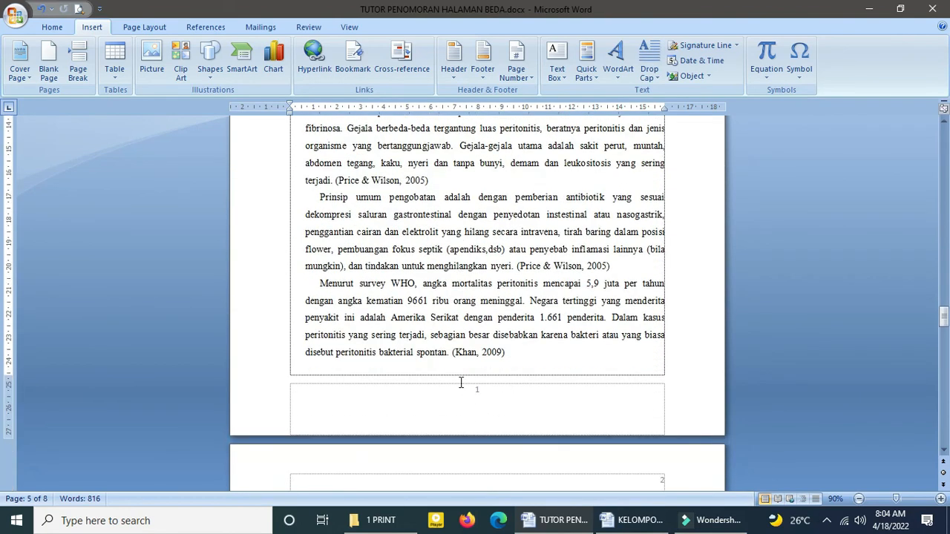
scroll(508, 353, down, 4)
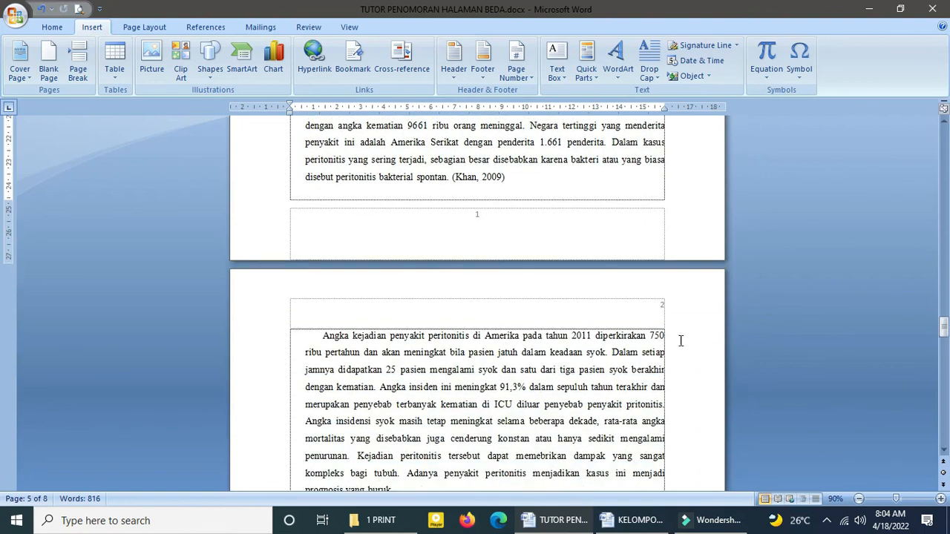
scroll(540, 359, down, 9)
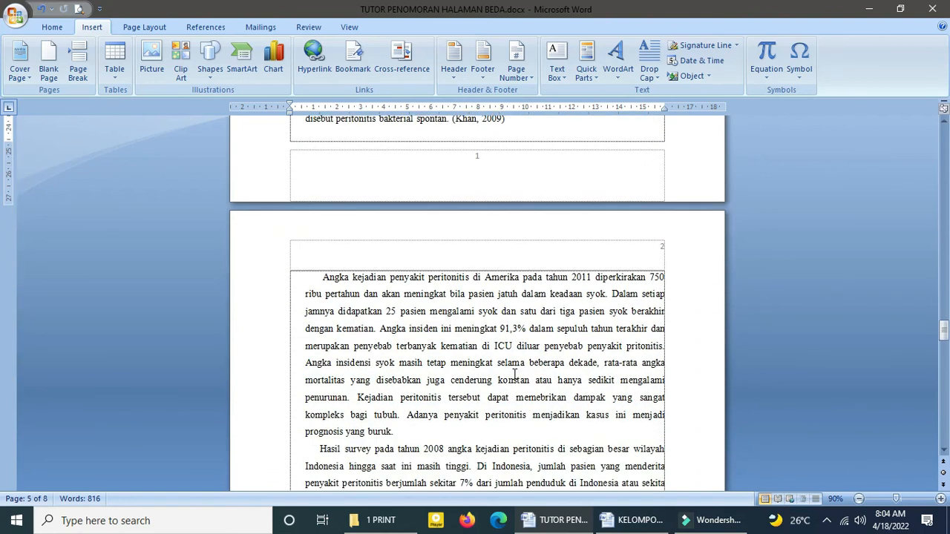
scroll(513, 375, down, 8)
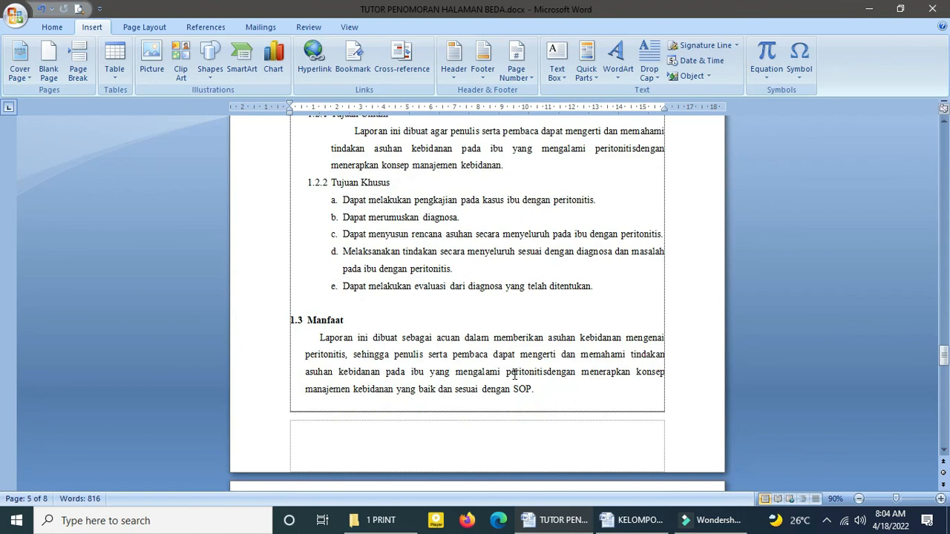
click(351, 361)
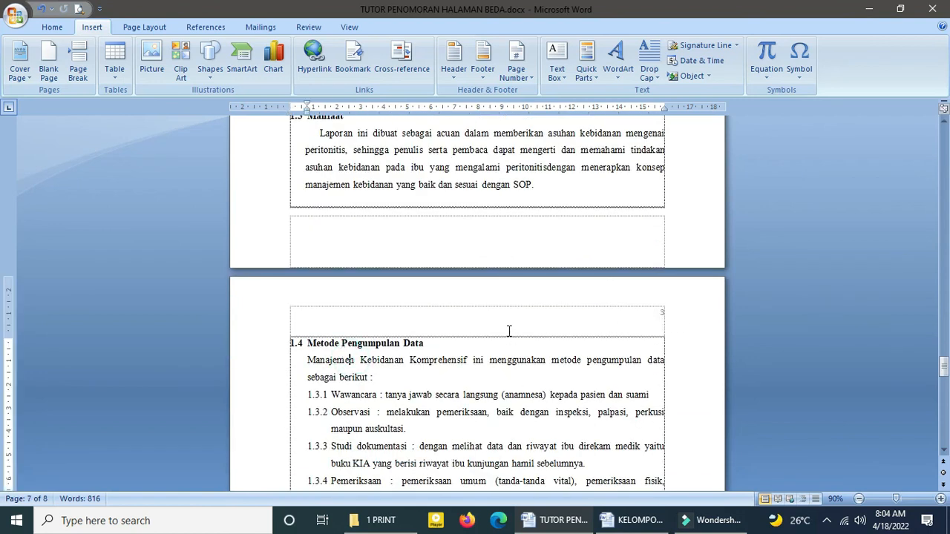
scroll(509, 331, down, 13)
scroll(510, 353, down, 6)
click(499, 273)
scroll(499, 273, down, 5)
scroll(455, 355, down, 5)
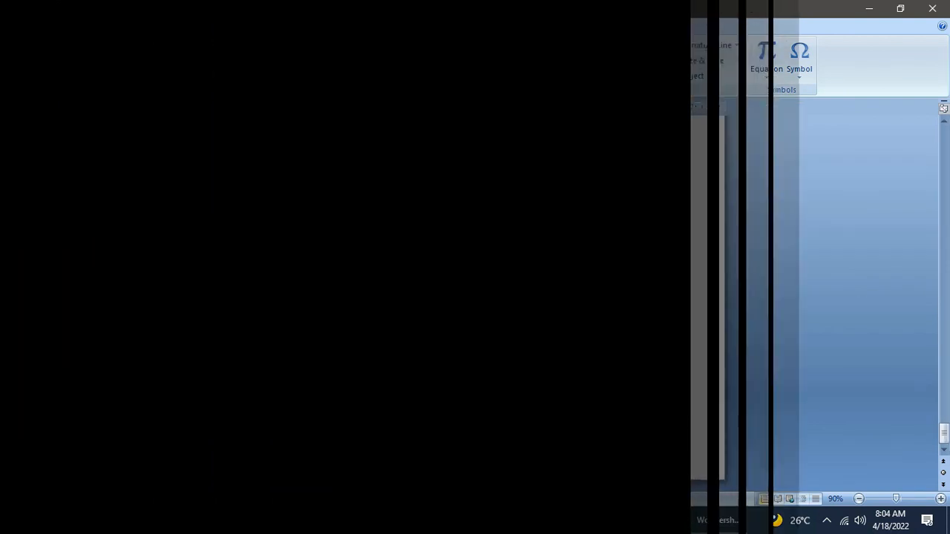